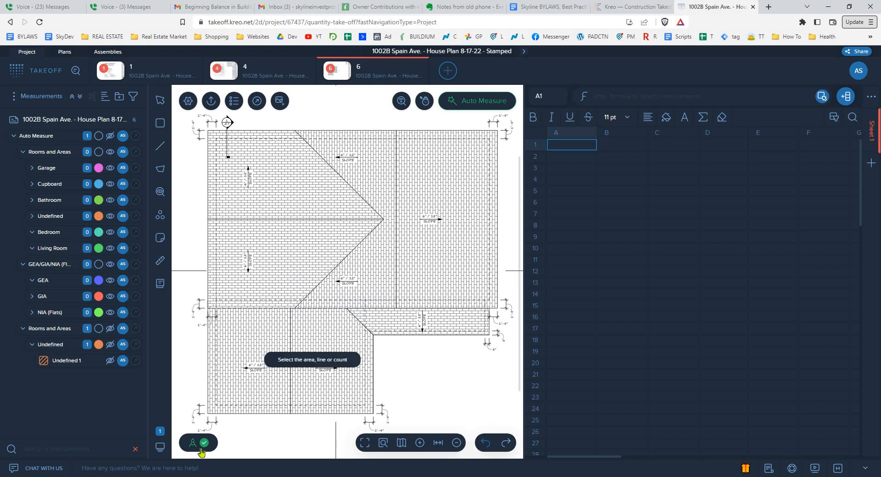
scroll(239, 382, down, 1)
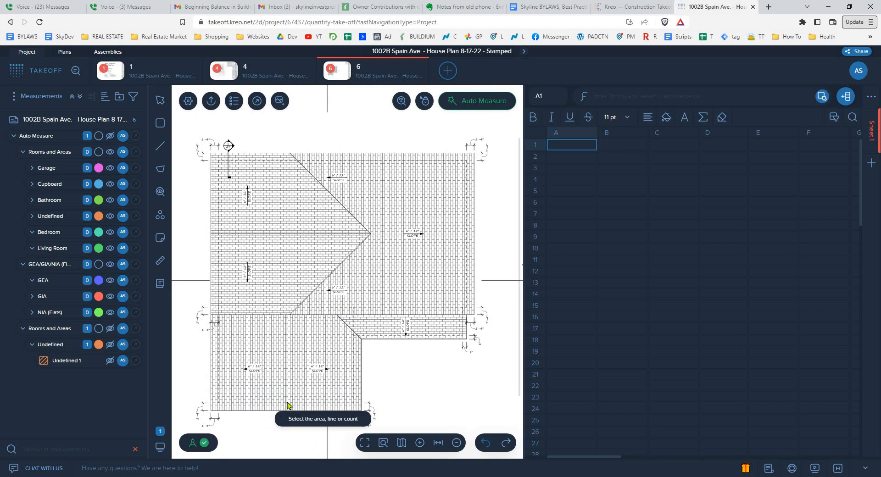
click(402, 445)
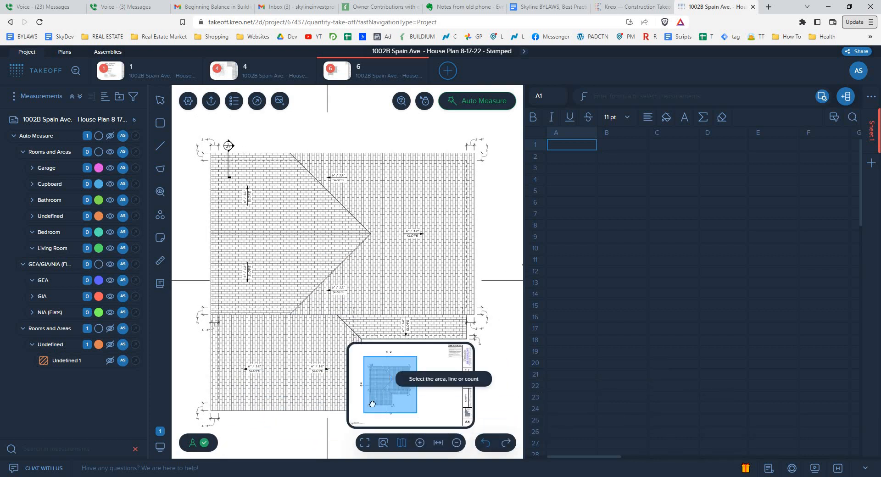
mouse_move(383, 377)
mouse_down()
mouse_move(358, 425)
mouse_move(397, 369)
mouse_up()
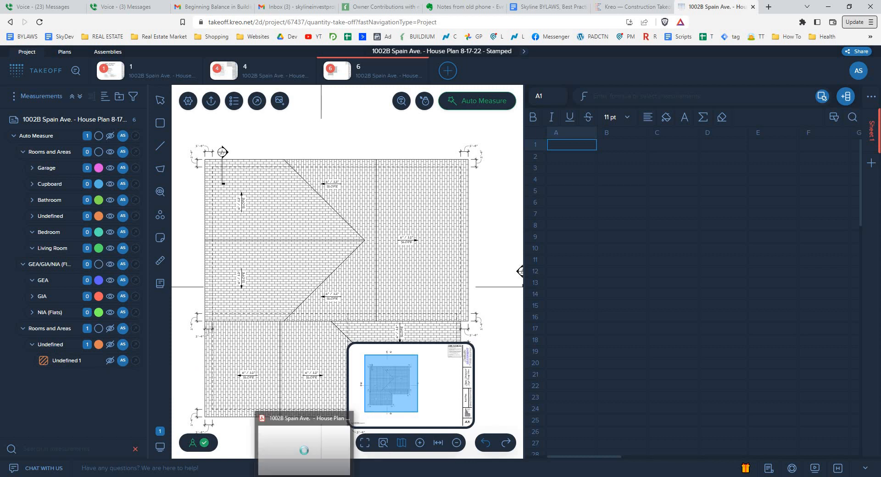
- Switch to the house plan PDF in Adobe Acrobat Reader, examine the roofs on the exterior elevation sheets, and return to the takeoff
key(alt+Tab)
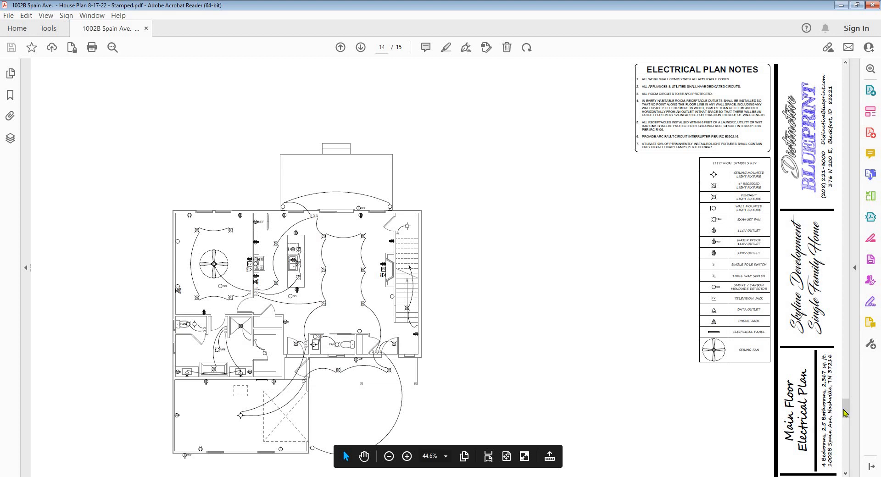
drag(848, 424, 359, 349)
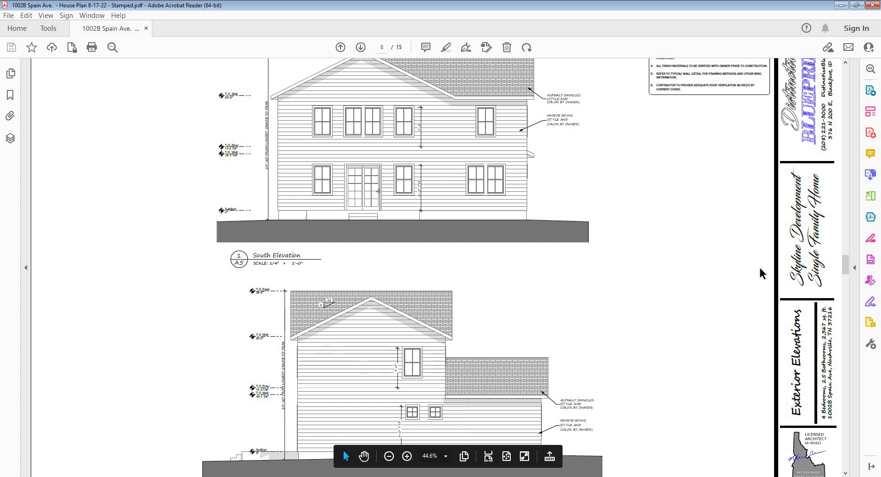
drag(844, 274, 844, 282)
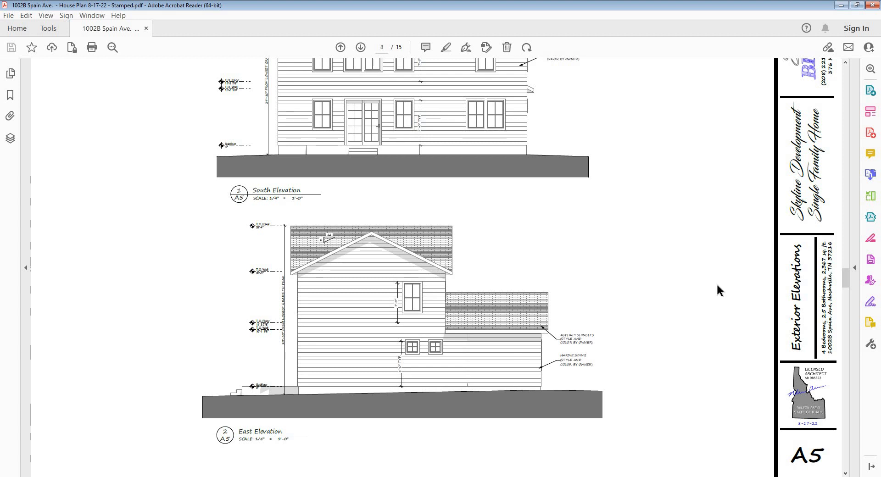
drag(847, 284, 838, 247)
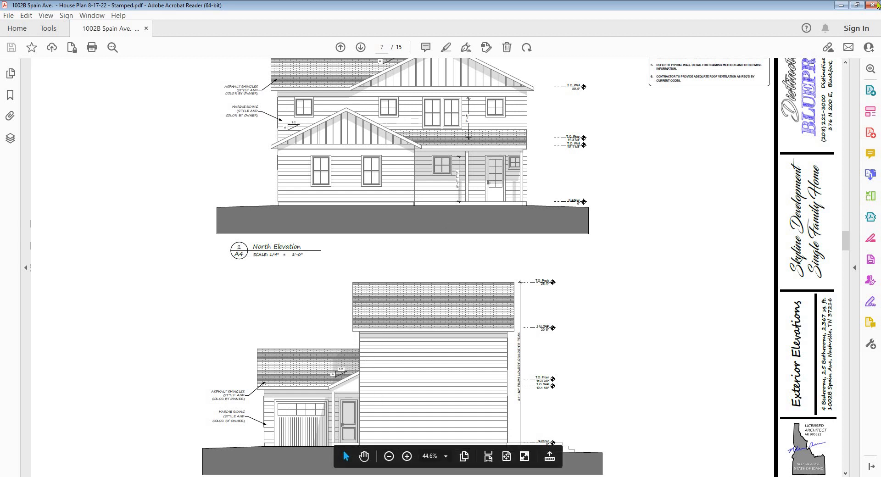
click(840, 6)
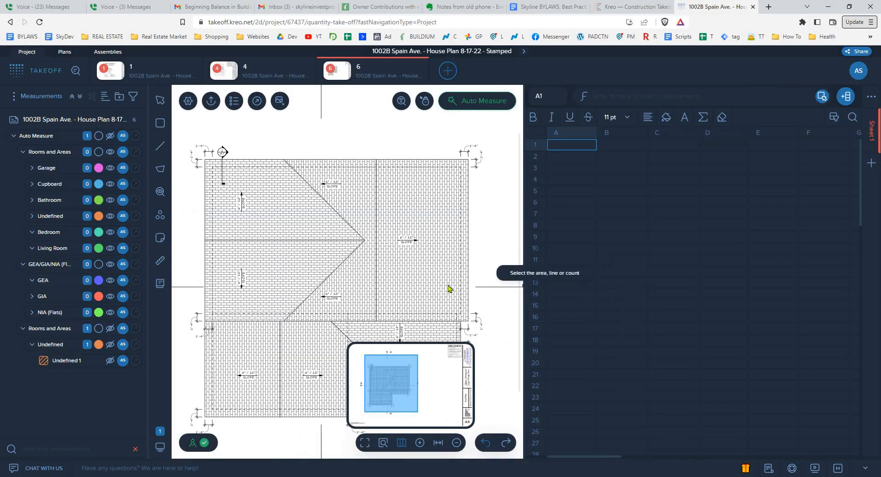
- Auto-measure the roof plan with GEA/GIA/NIA (Flats) for this page only
click(457, 108)
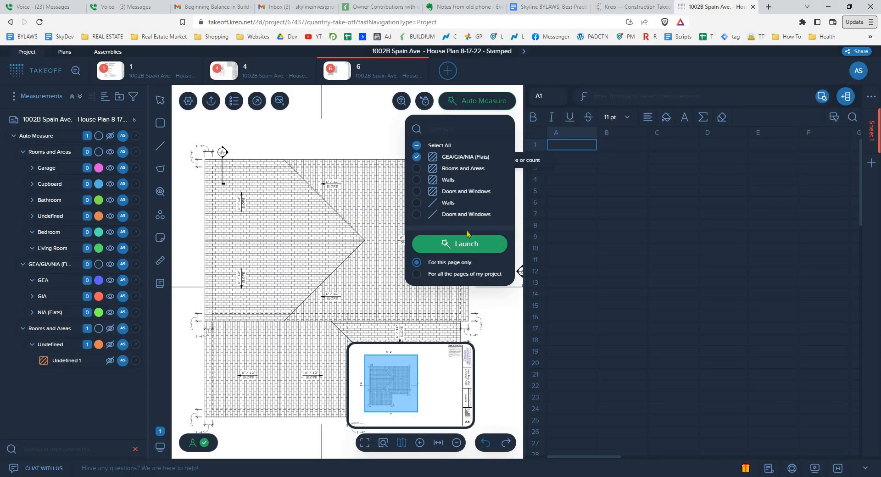
click(468, 246)
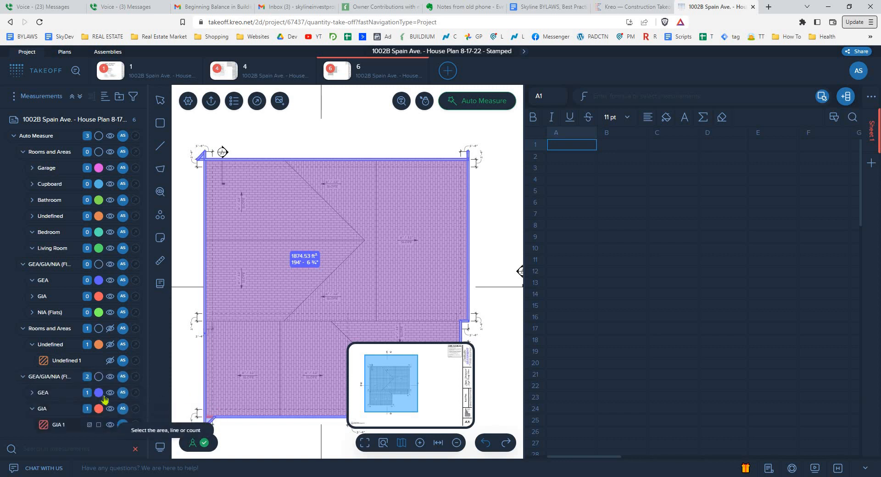
- Compare the new GEA and GIA areas on the roof plan by toggling their visibility, leaving both hidden
click(110, 393)
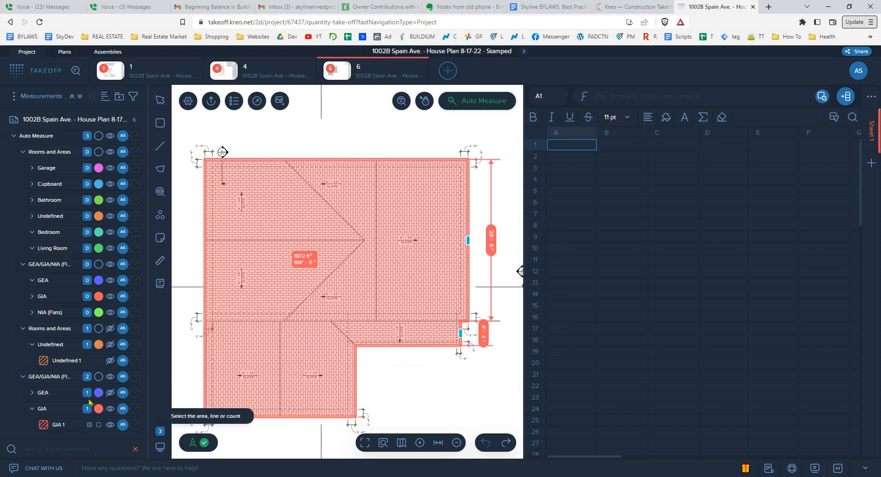
click(110, 392)
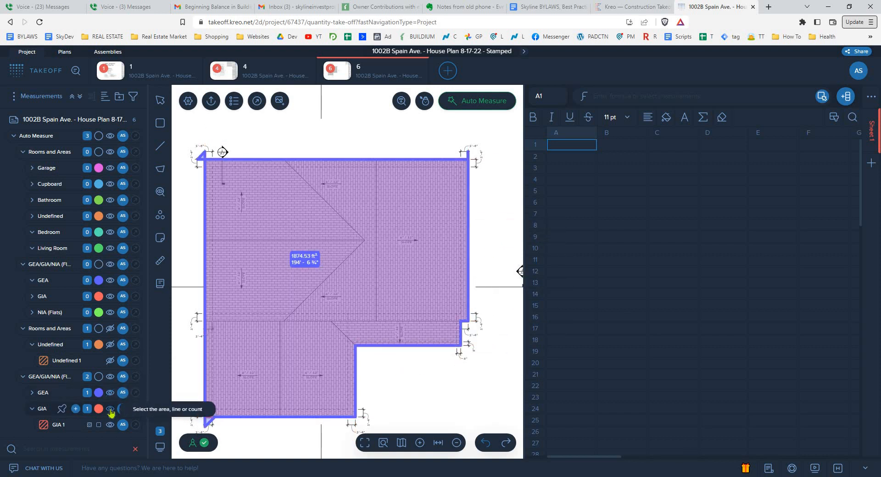
click(110, 409)
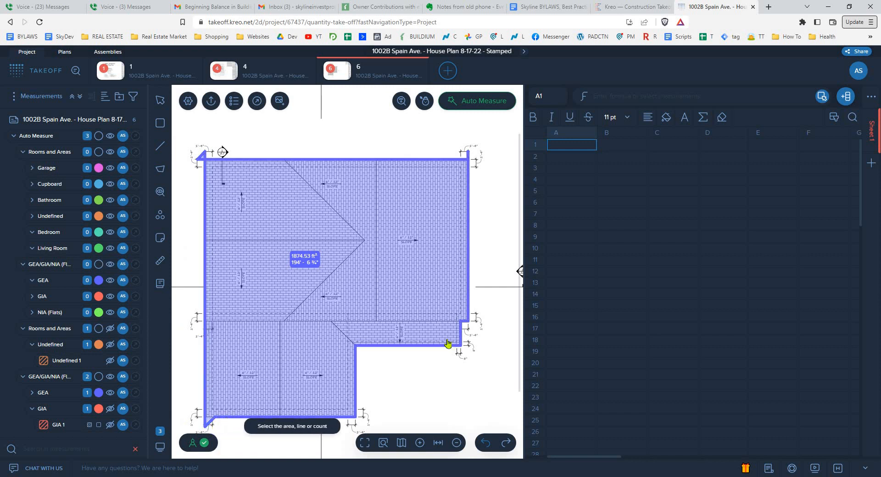
click(110, 393)
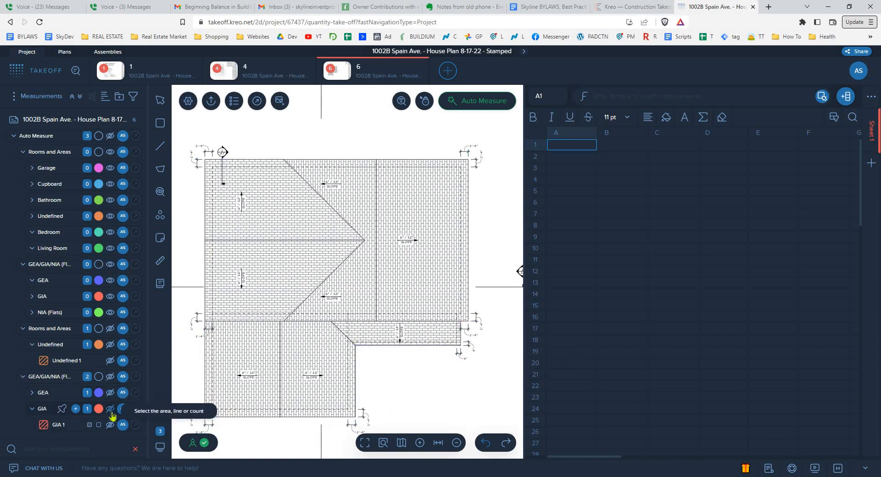
- Remove the new GEA measurement group that was generated for the roof plan
right_click(46, 395)
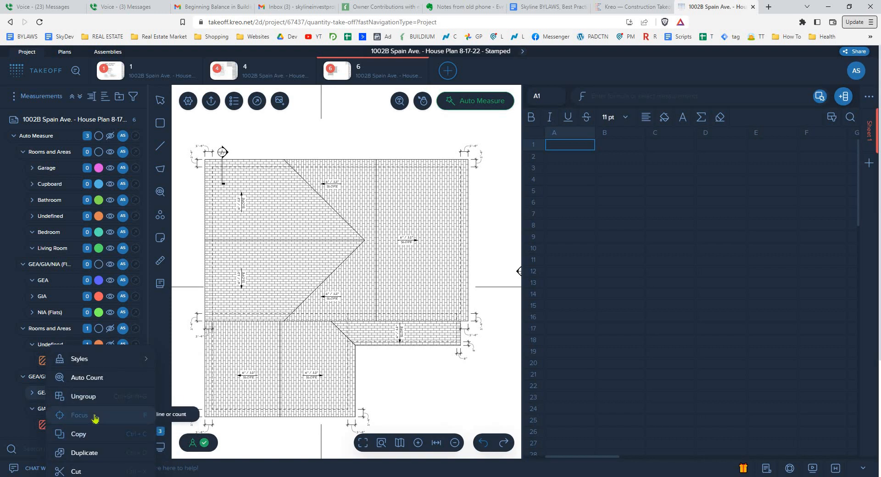
scroll(98, 440, down, 2)
click(97, 436)
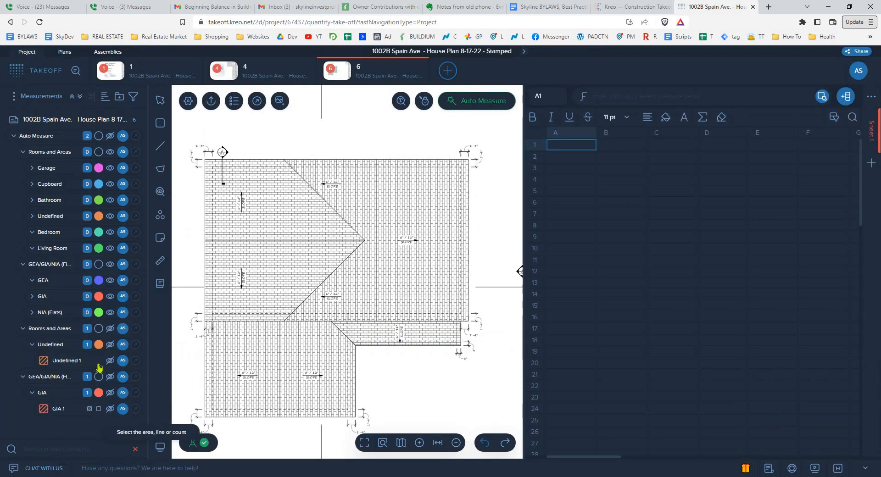
- Show the remaining GIA area on the roof plan and leave it deselected
click(60, 411)
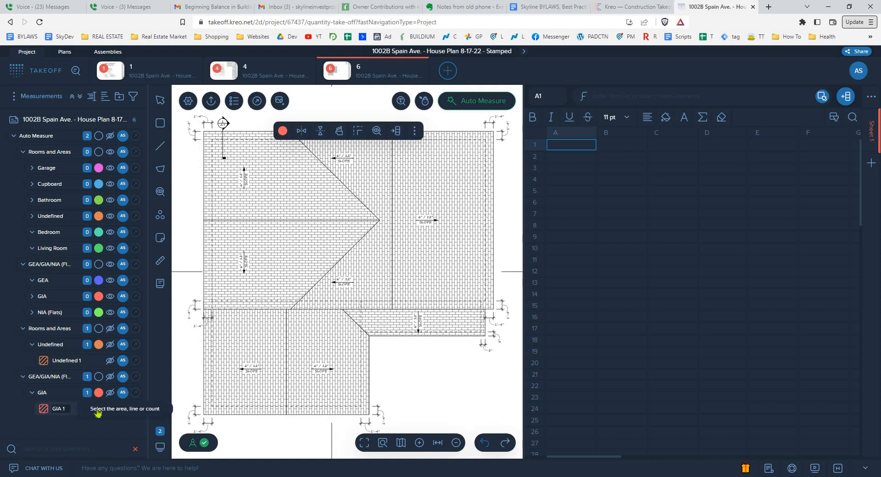
click(110, 392)
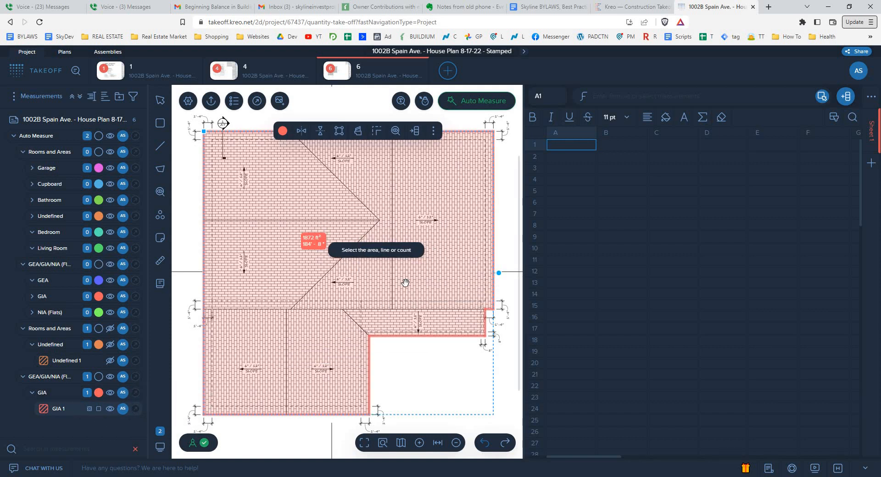
key(Escape)
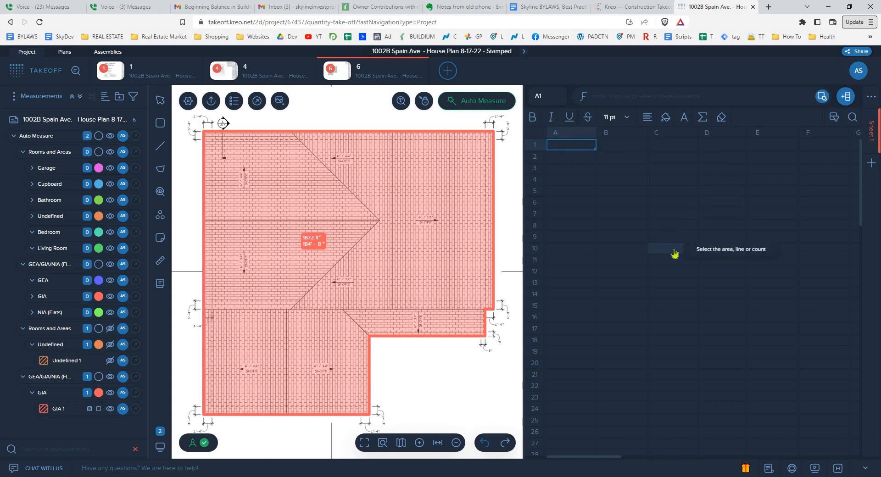
scroll(307, 299, down, 1)
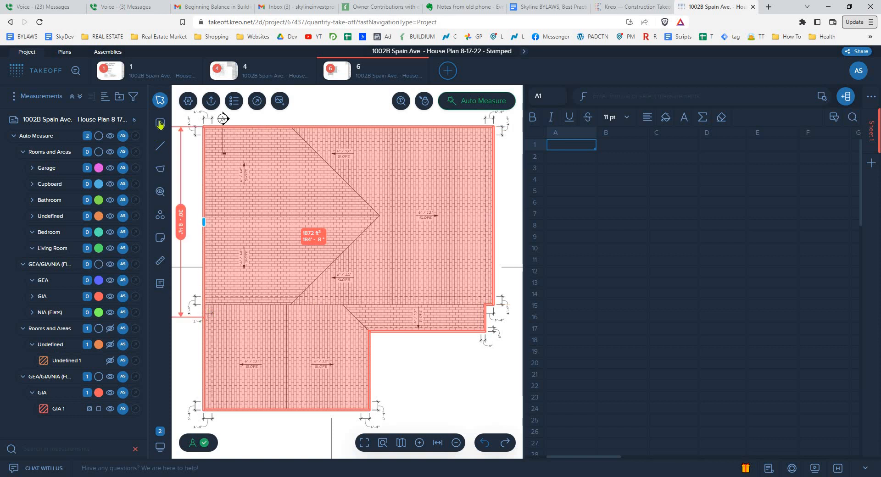
click(160, 146)
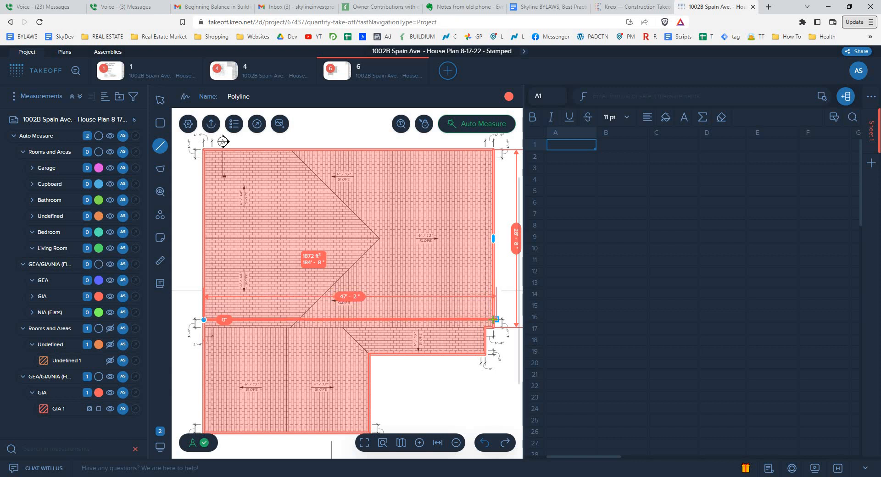
click(497, 327)
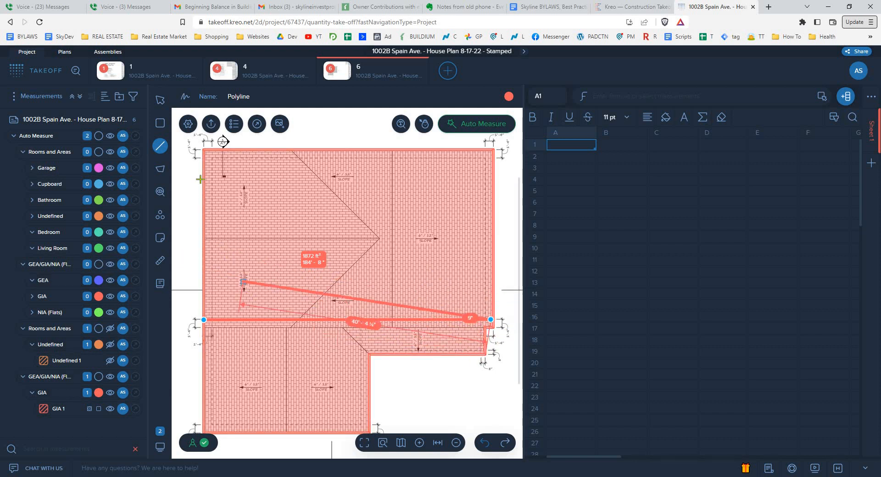
click(160, 101)
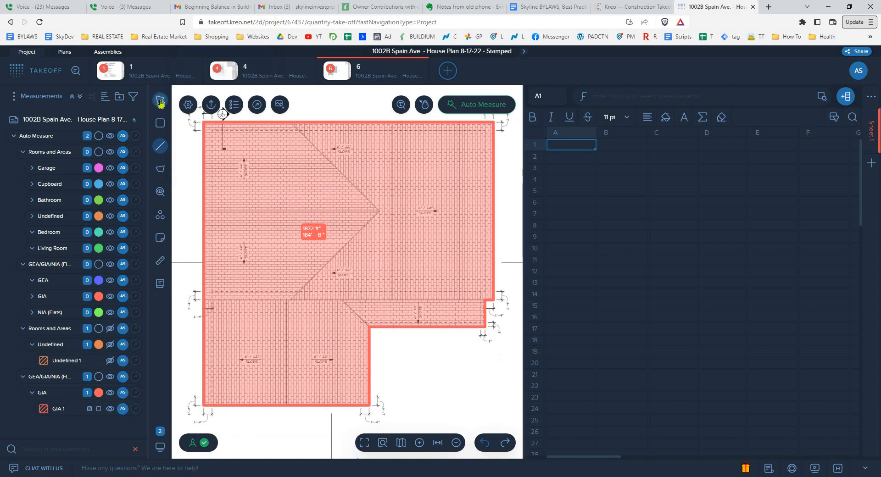
- Measure the main roof's width where it meets the lower roof sections, using the Polyline tool without keeping the line
click(161, 145)
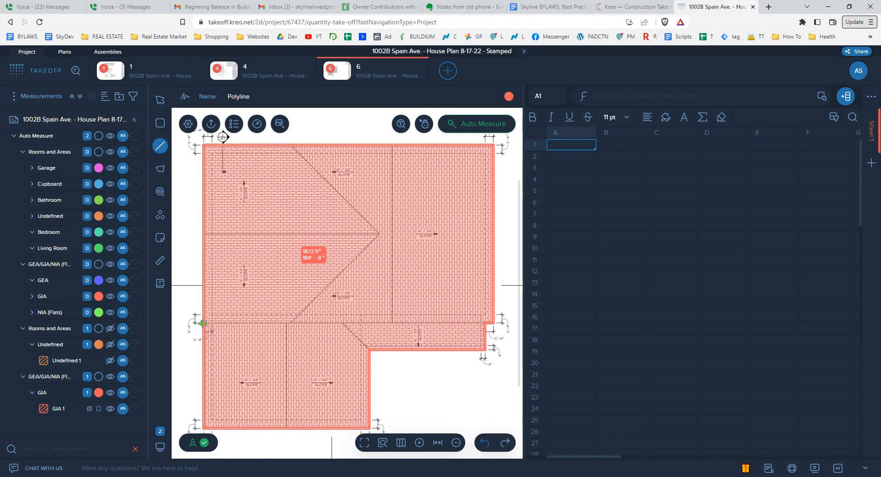
click(203, 323)
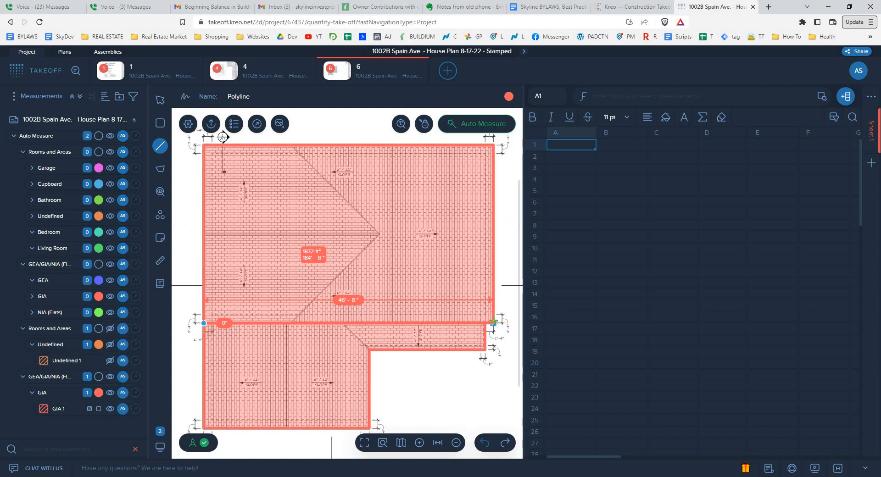
key(Escape)
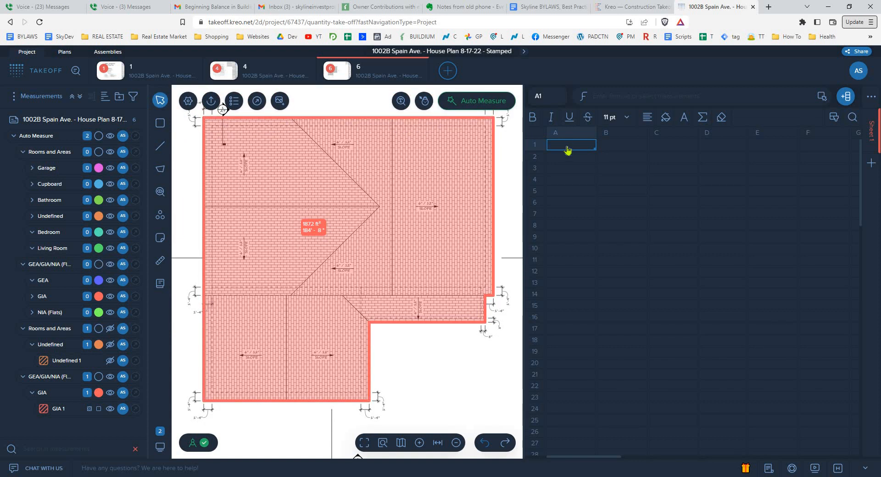
- Enter 46.66 in cell A1 of the spreadsheet
text(46)
text(..)
text(66)
click(571, 156)
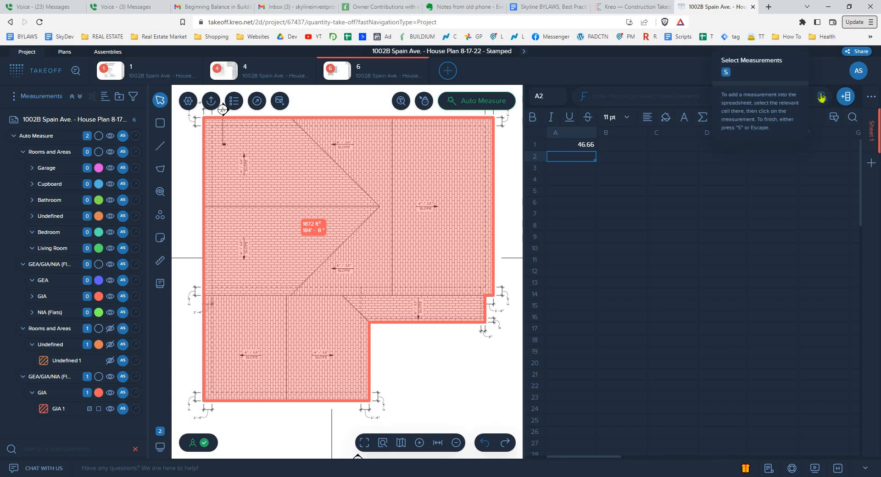
- Link the GIA roof area measurement into cell A2
click(820, 96)
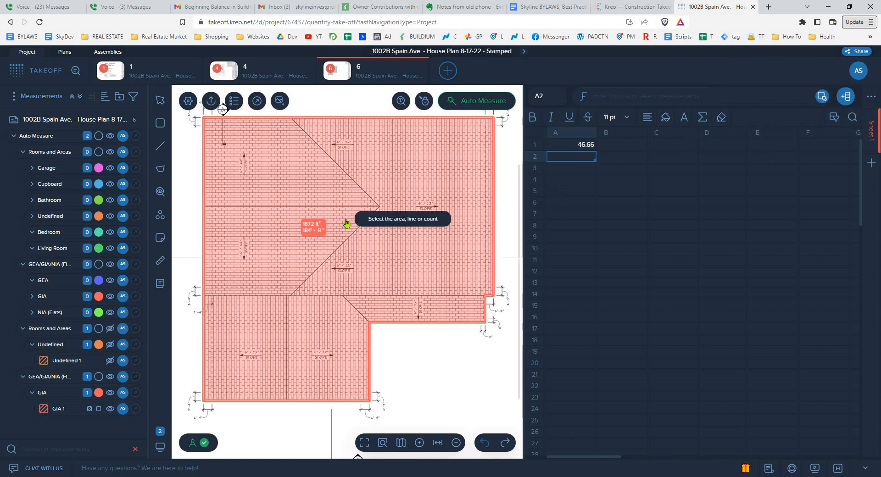
click(316, 232)
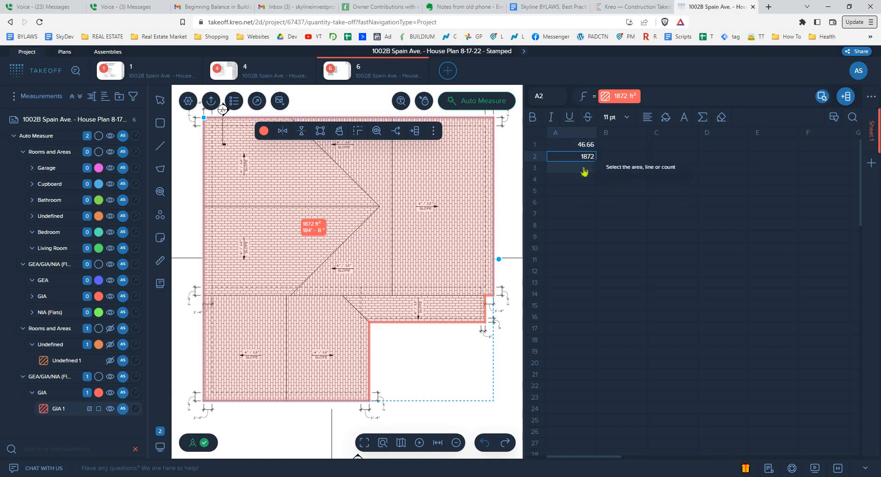
key(Return)
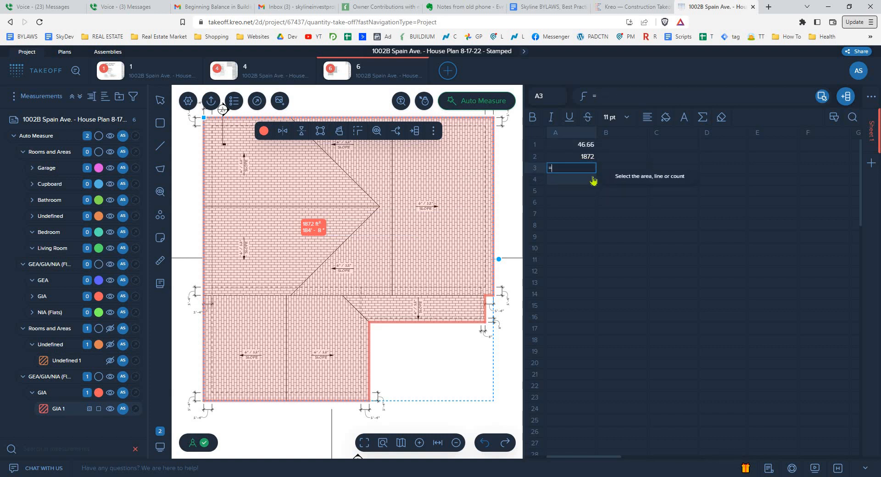
- Add the roof area and the overlap value in cell A3 with the formula =A2+A1
text(=)
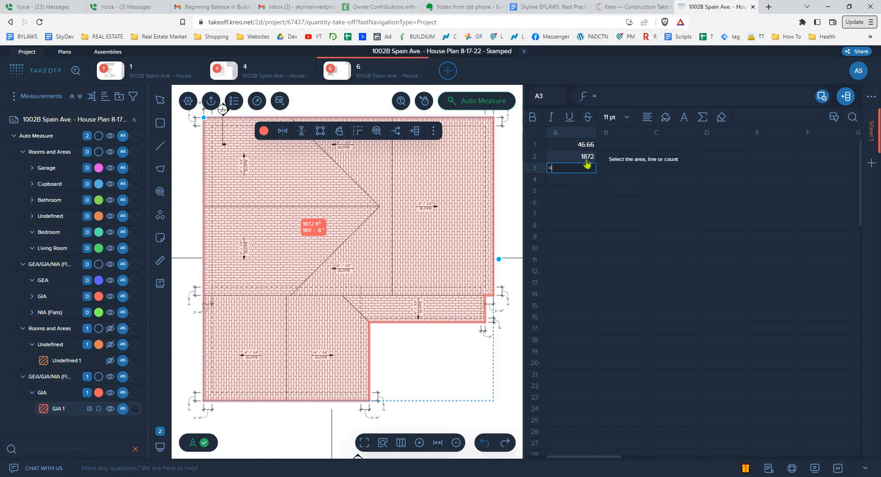
click(587, 160)
text(+)
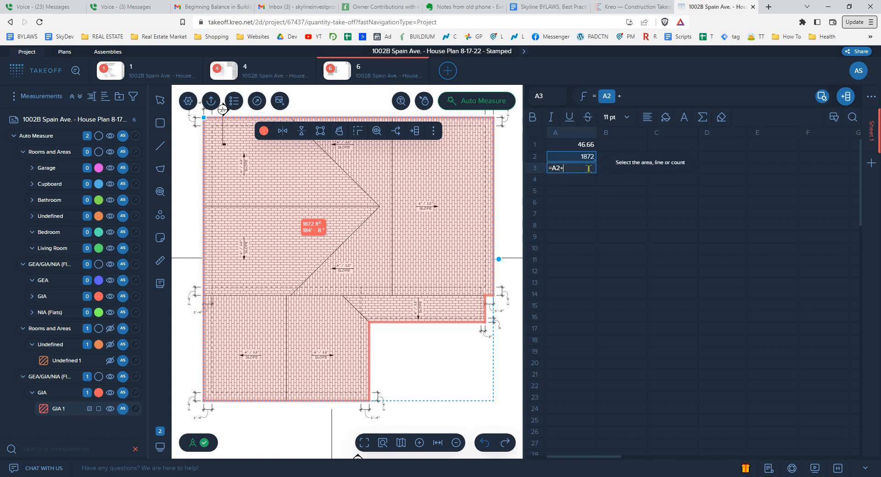
click(580, 148)
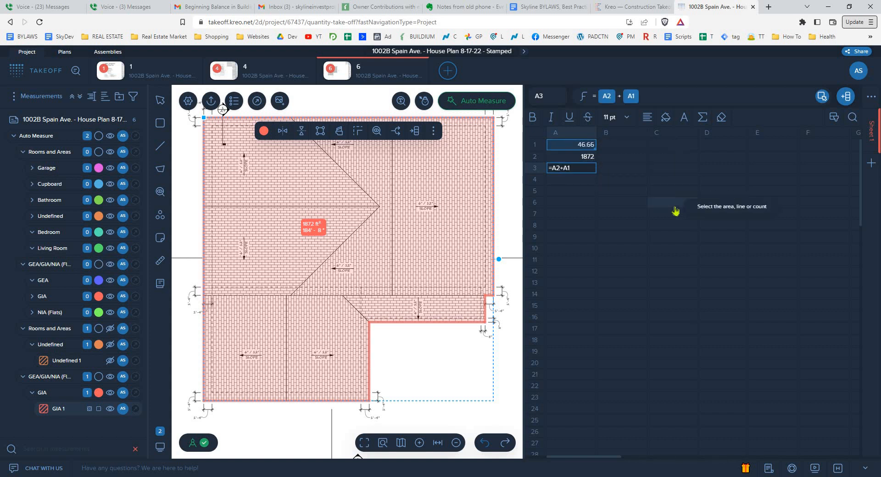
key(Return)
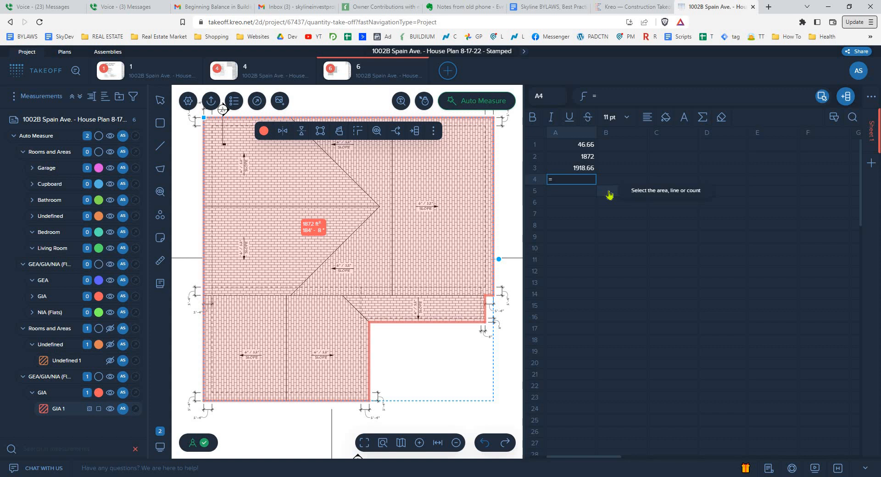
- Multiply the combined roof area by the slope factor in cell A4 with the formula =A3*1.12
click(583, 168)
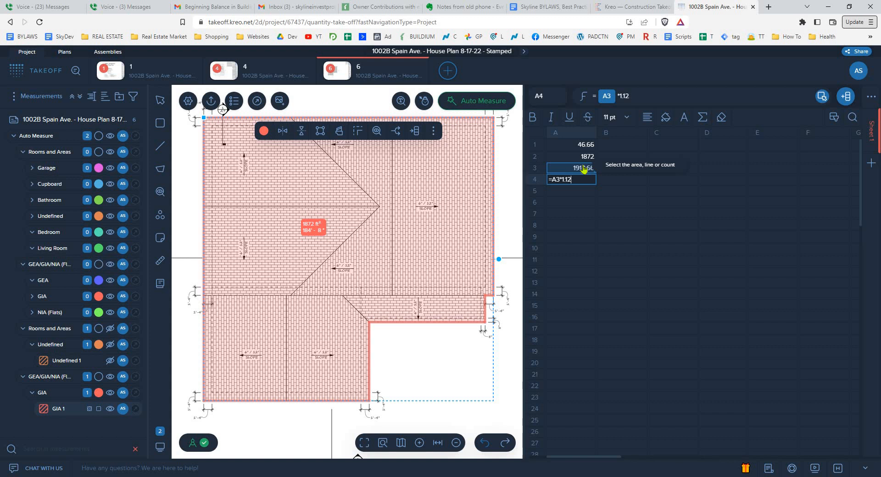
key(Return)
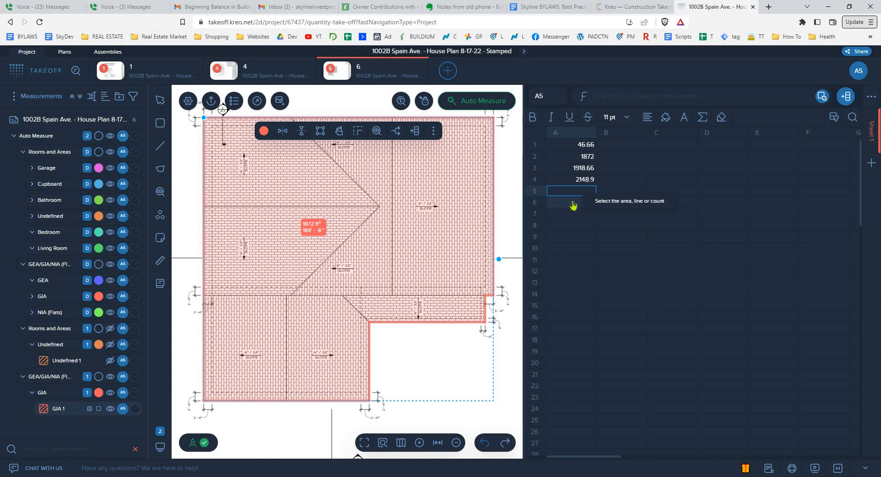
key(Up)
key(Right)
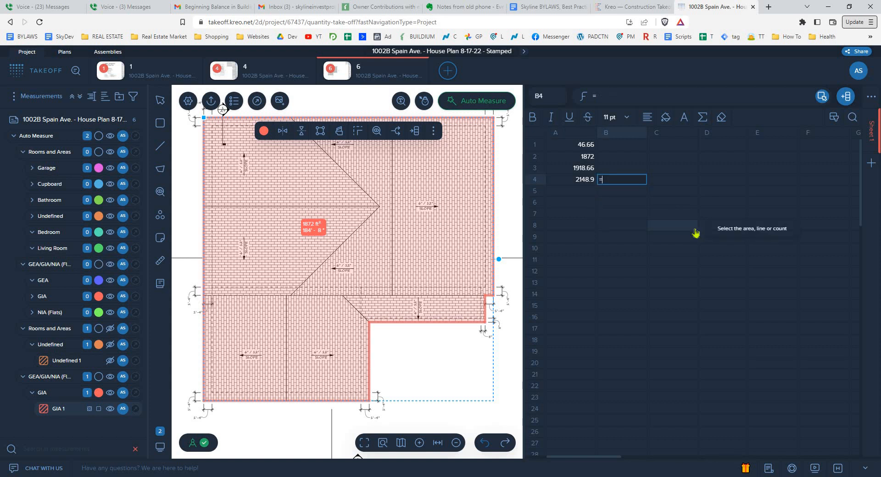
key(Left)
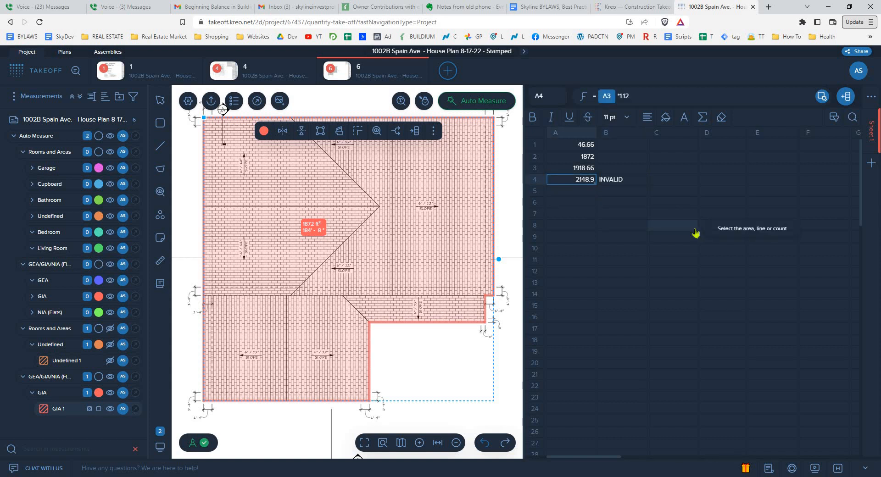
- Convert the slope-adjusted roof area to roofing squares in cell B4 with the formula =A4/100
click(635, 183)
key(Delete)
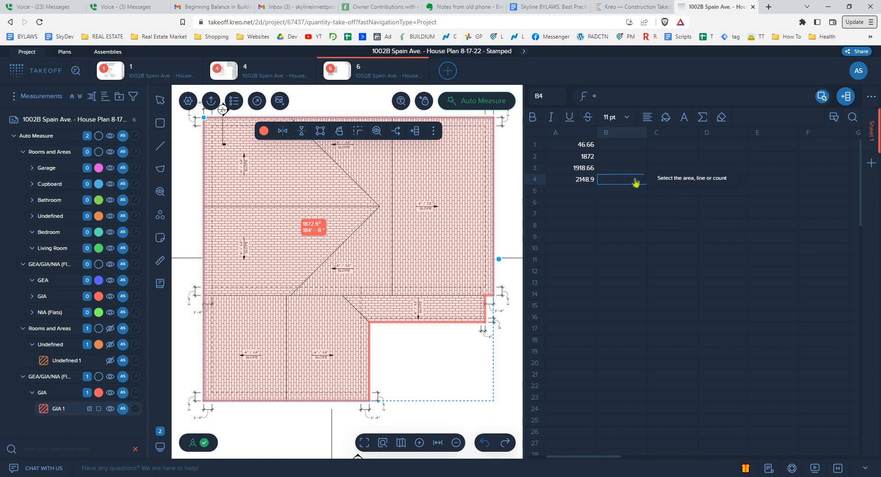
text(=)
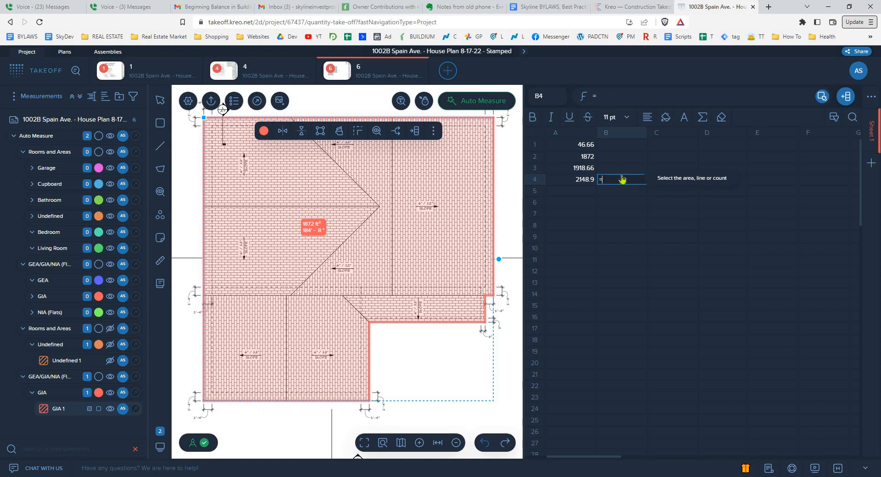
click(580, 181)
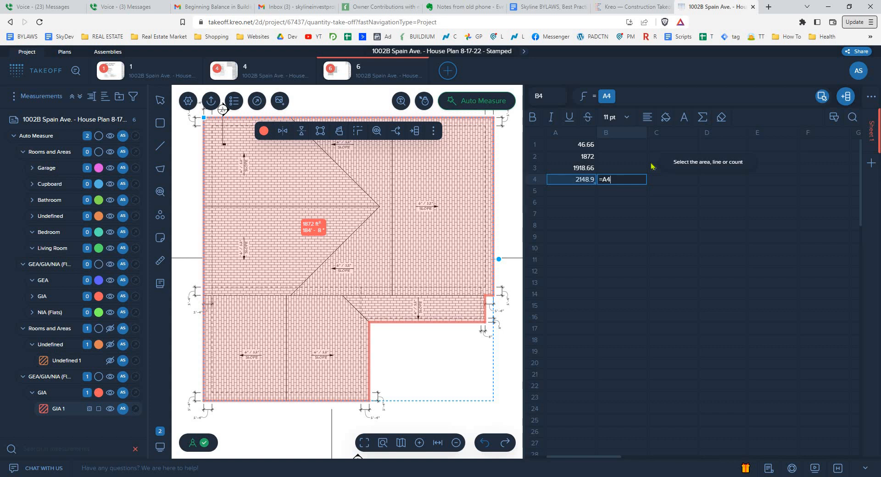
text(/100)
key(Return)
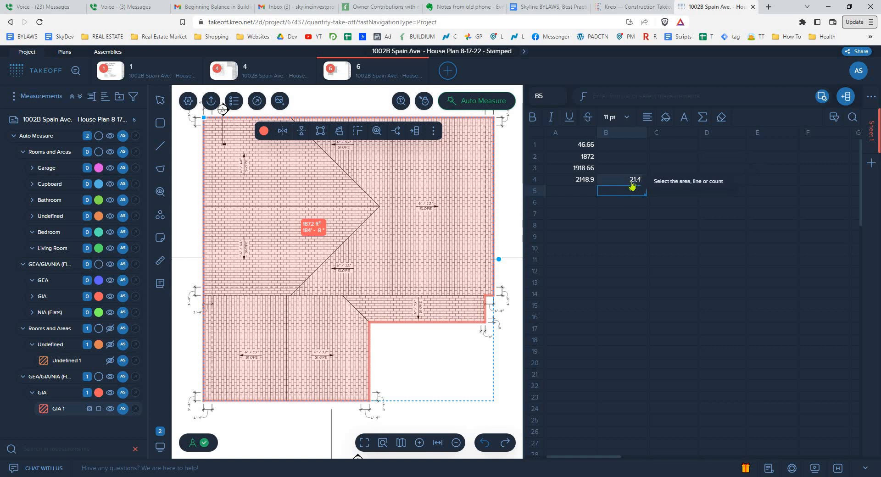
- Add a 10% allowance to the slope-adjusted roof area in cell A5 with the formula =A4*1.1
click(581, 193)
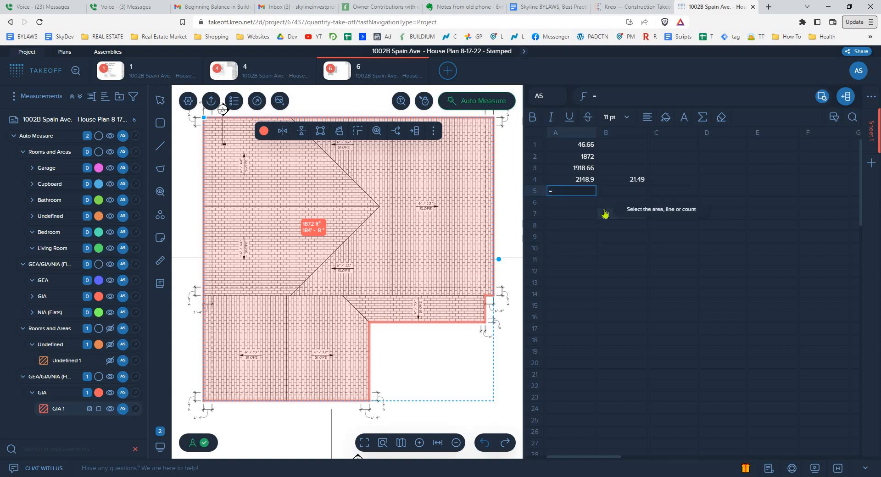
key(Up)
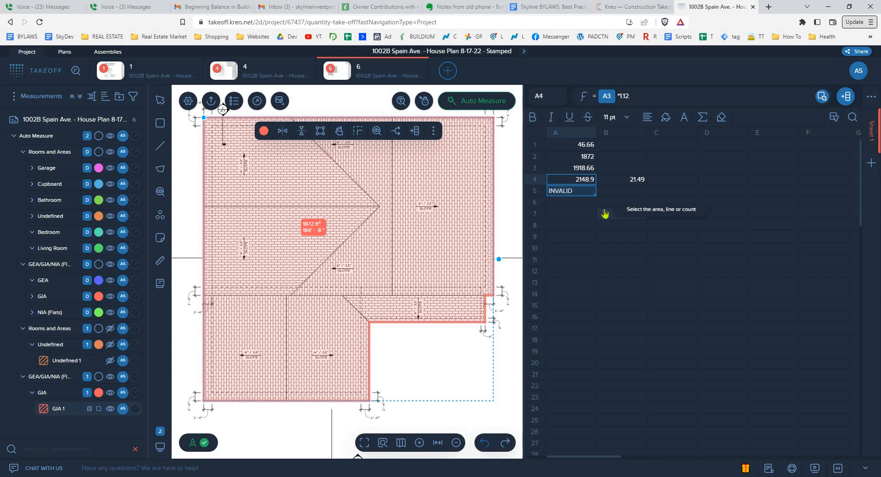
click(587, 190)
text(=)
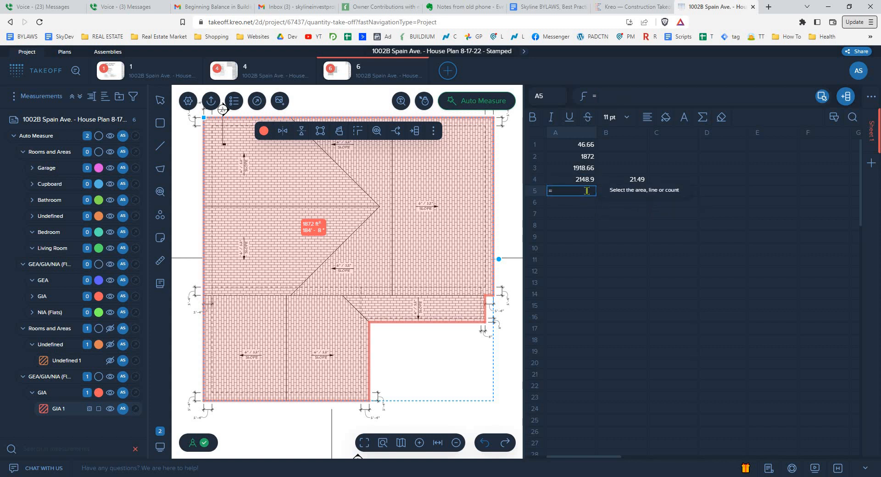
key(Up)
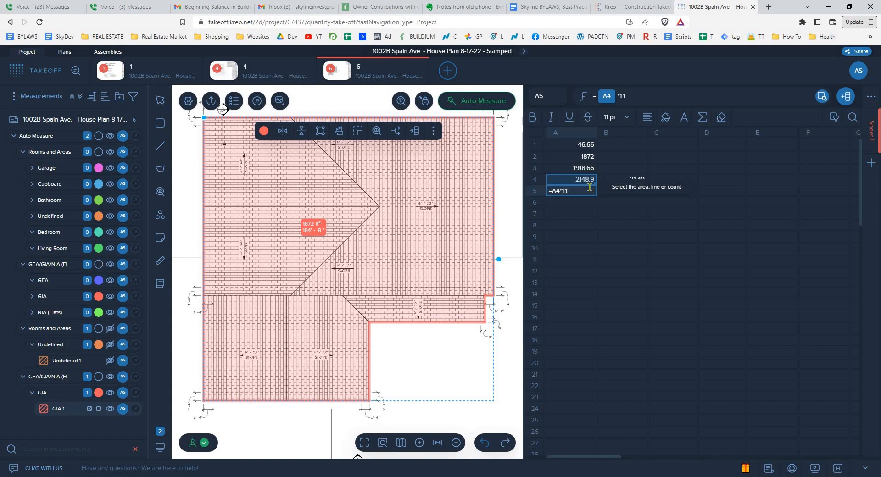
key(Return)
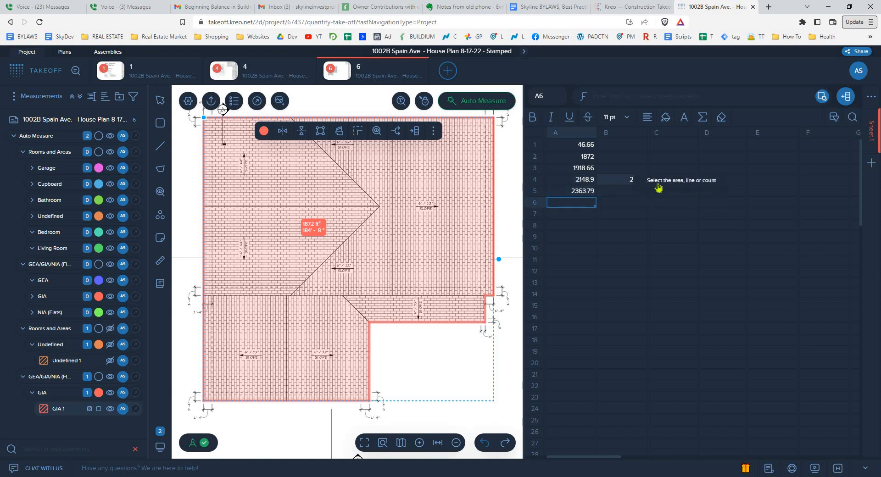
click(641, 181)
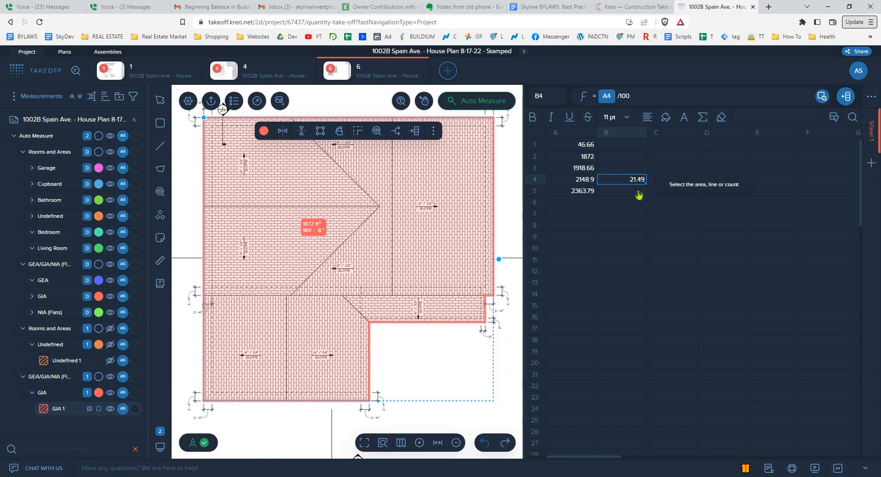
click(635, 190)
text(=)
key(Left)
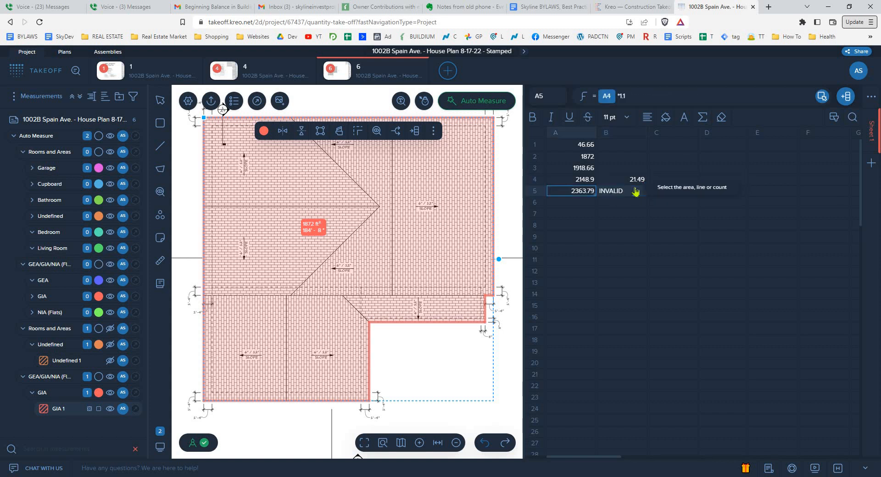
- Convert the roof area including the 10% allowance to squares in cell B5 with the formula =A5/100
click(635, 192)
key(Delete)
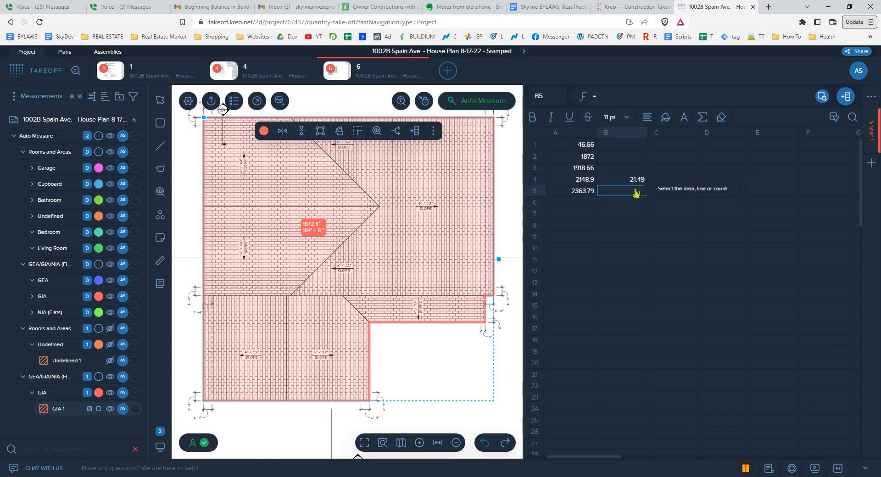
text(=A5)
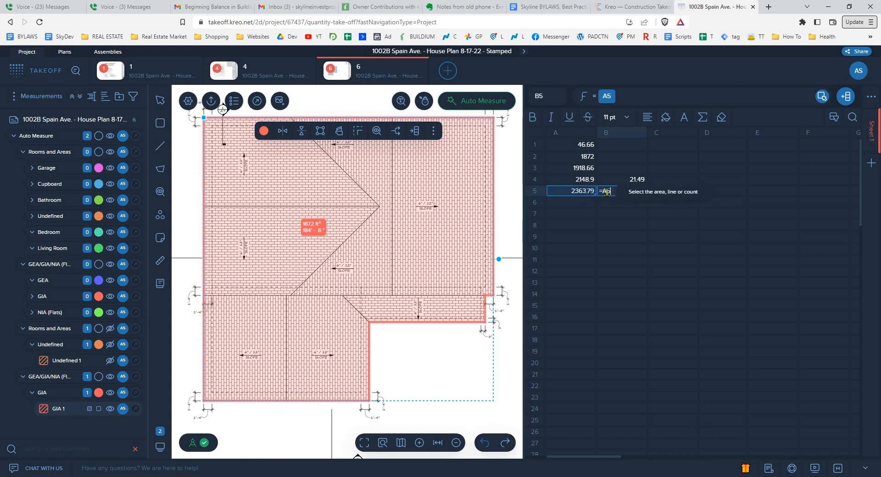
text(/100)
key(Return)
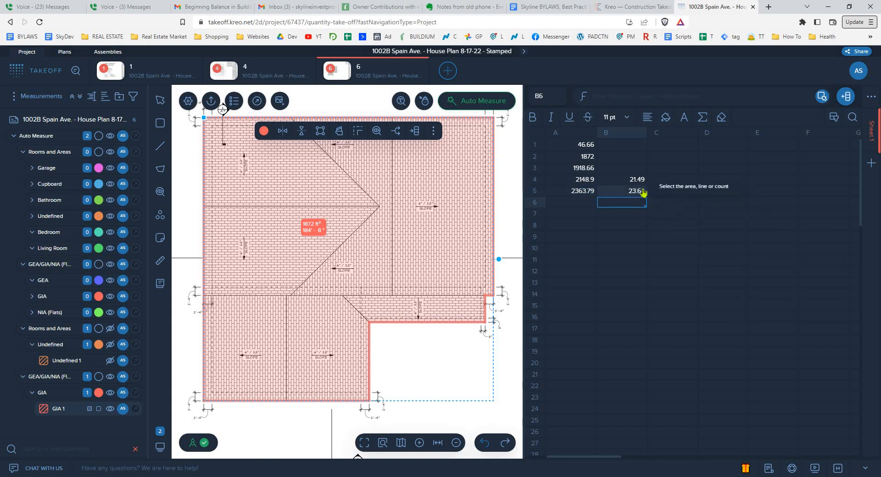
click(637, 190)
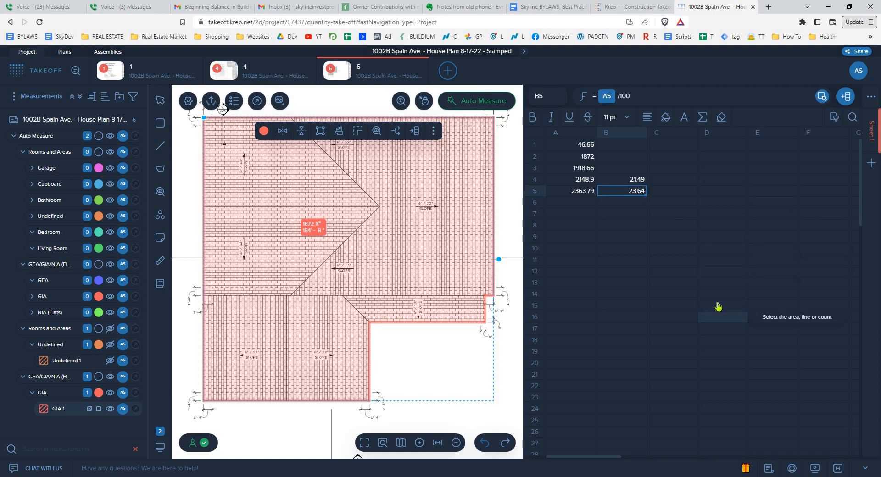
click(691, 191)
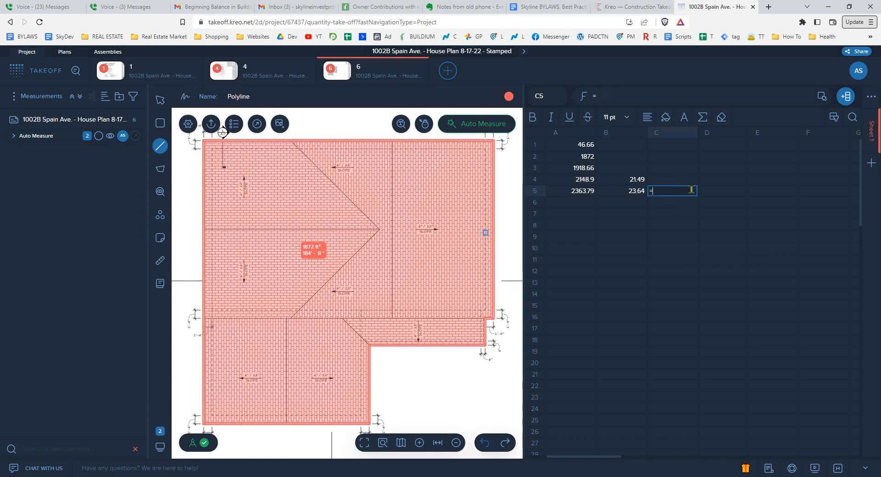
click(639, 192)
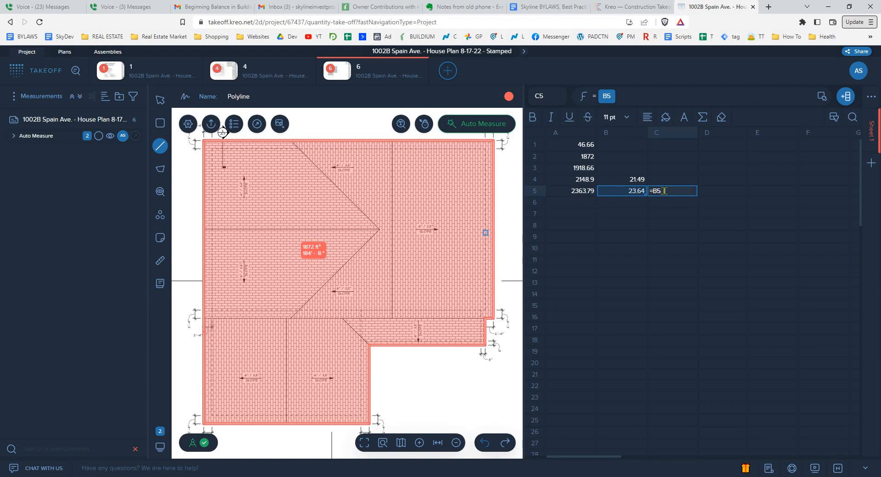
key(BackSpace)
key(BackSpace)
key(BackSpace)
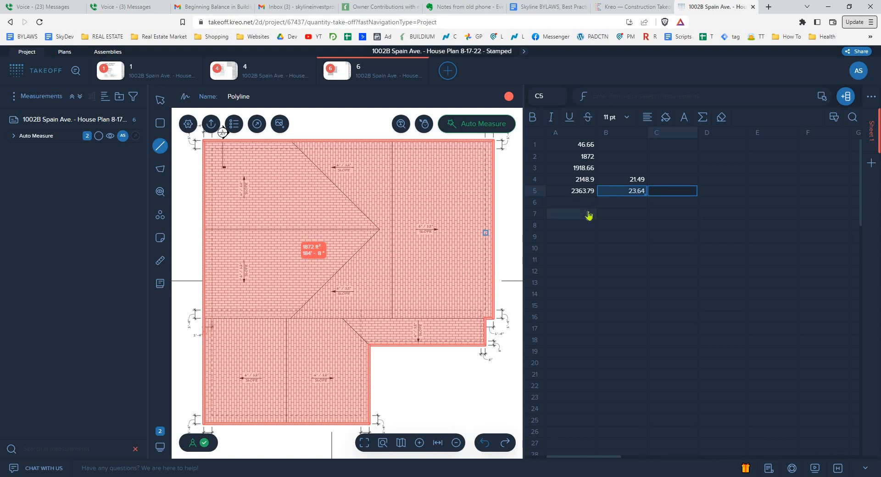
key(Return)
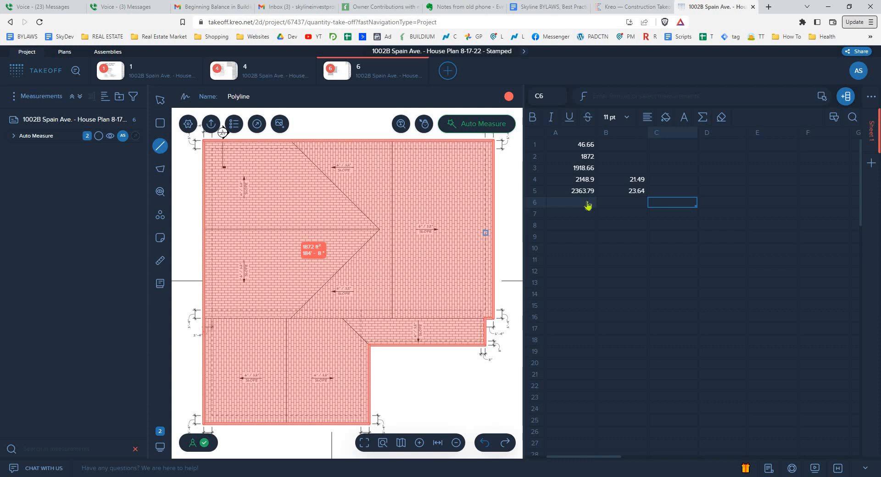
- Divide the roof area including the allowance by 86 in cell A6 with the formula =A5/86
click(588, 205)
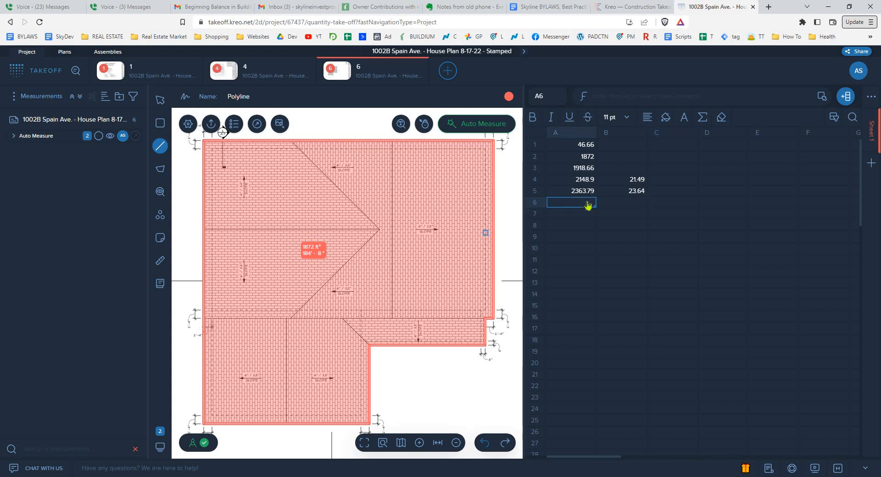
text(=)
click(583, 196)
text(/86)
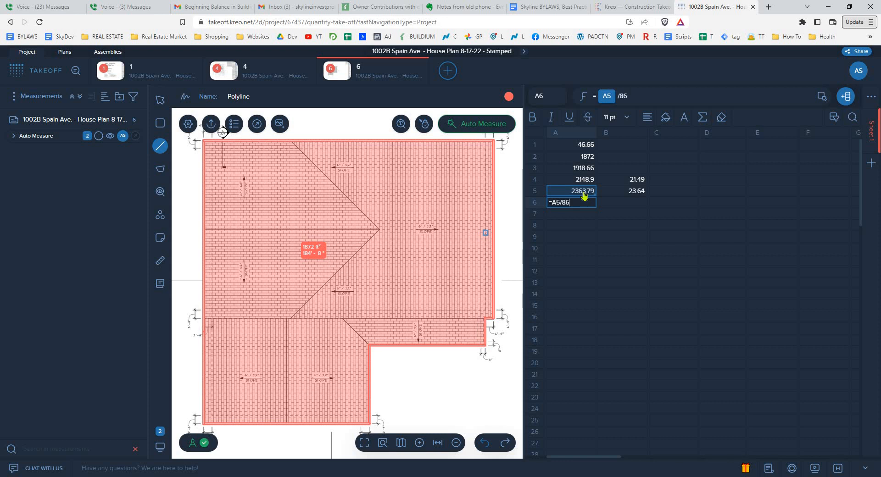
key(Return)
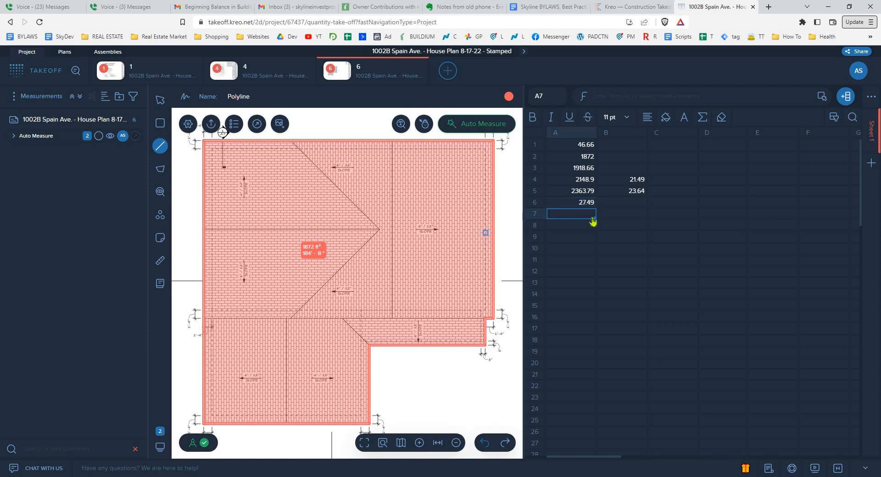
- Measure the main roof's horizontal ridge into cell A8 with a polyline about 27.71 ft long, from the left edge to the valley intersection
click(583, 225)
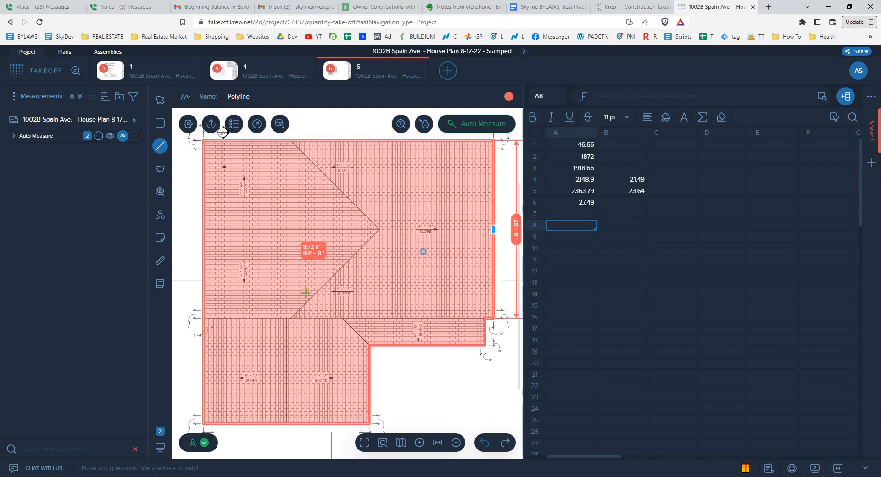
click(161, 154)
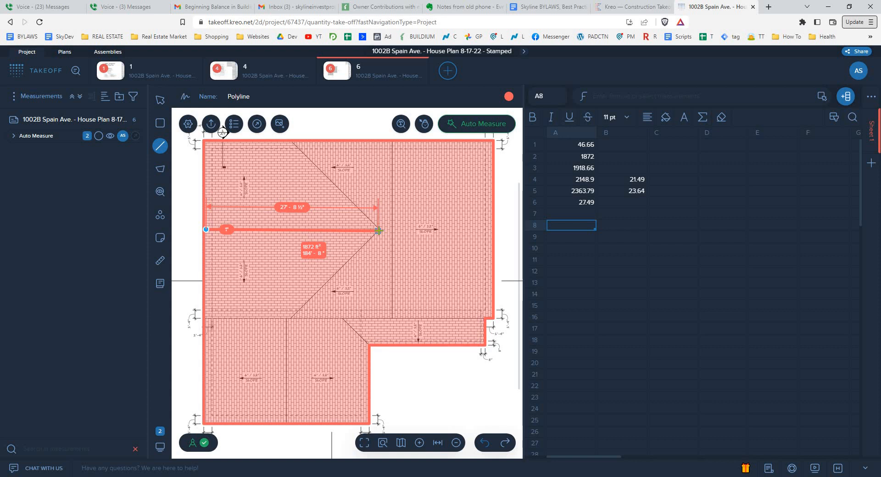
click(378, 231)
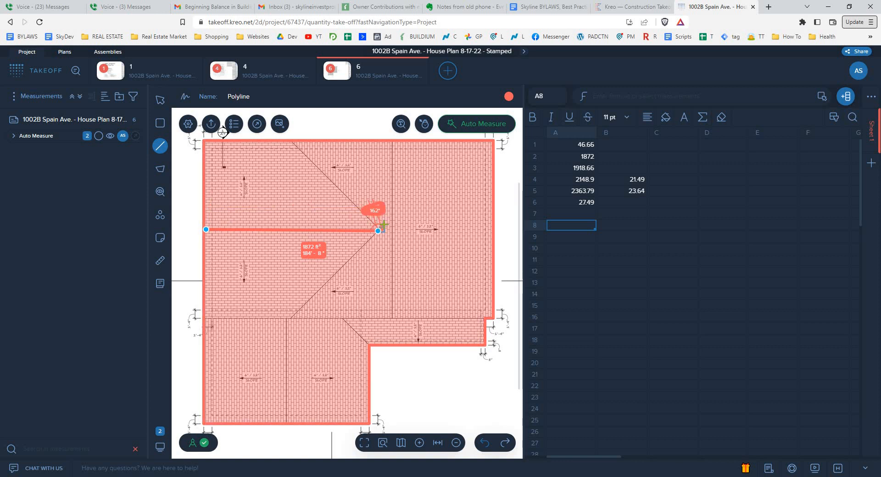
right_click(382, 228)
click(413, 237)
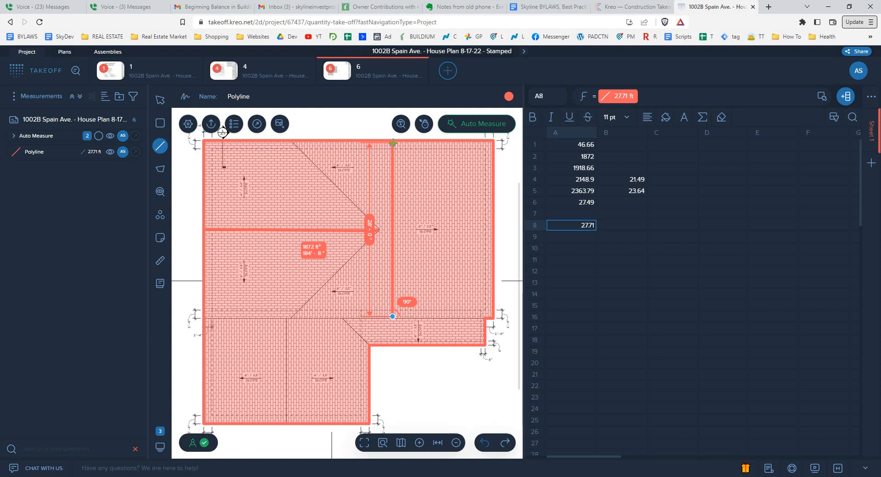
- Measure the main roof's vertical ridge with a polyline about 28 ft long, adding its length to cell A8
click(408, 149)
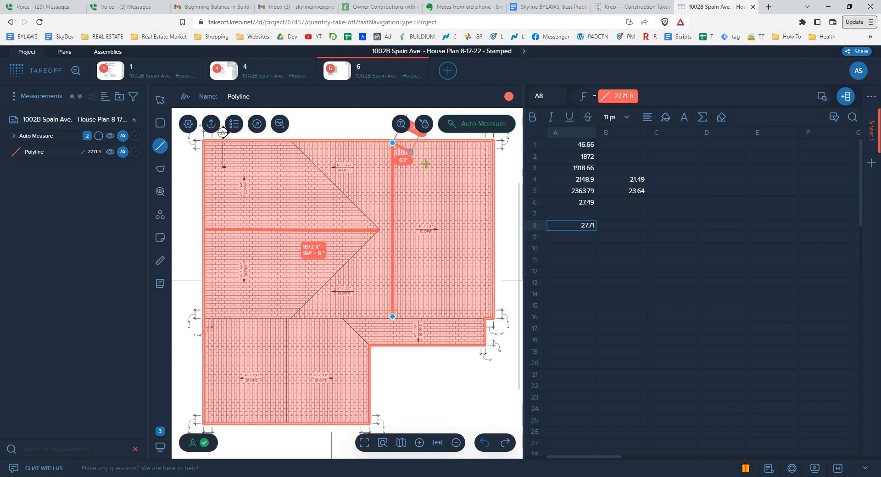
right_click(450, 183)
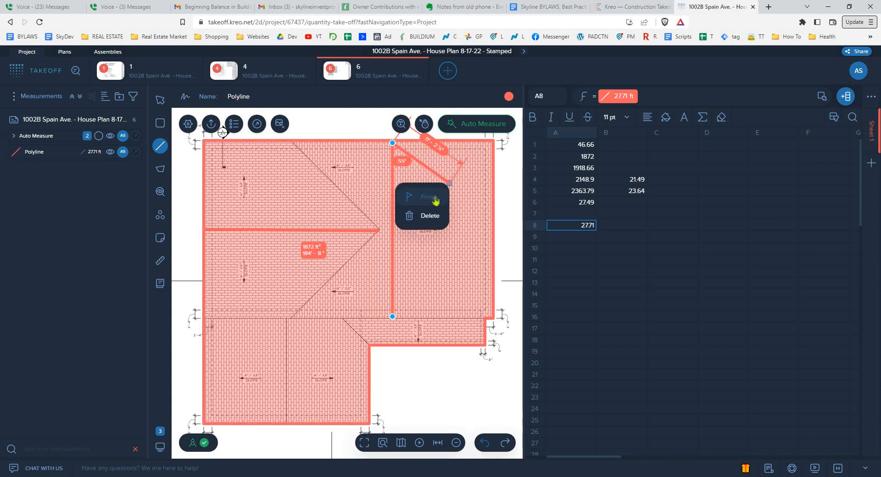
click(431, 198)
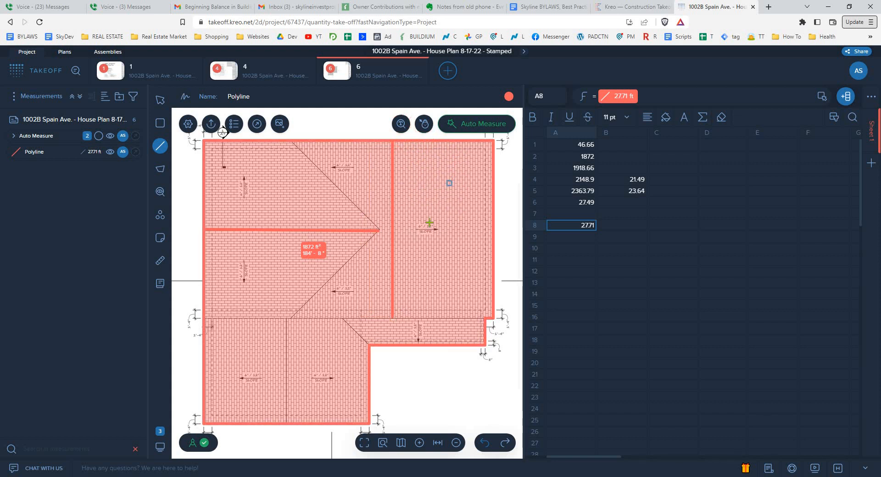
- Measure the lower roof section's vertical ridge with a polyline about 16.96 ft long, adding its length to cell A8
click(286, 319)
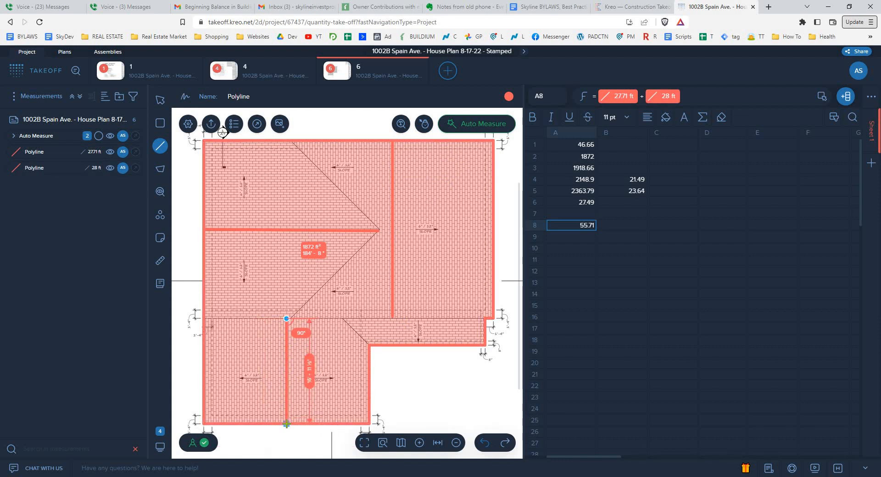
click(286, 423)
right_click(252, 370)
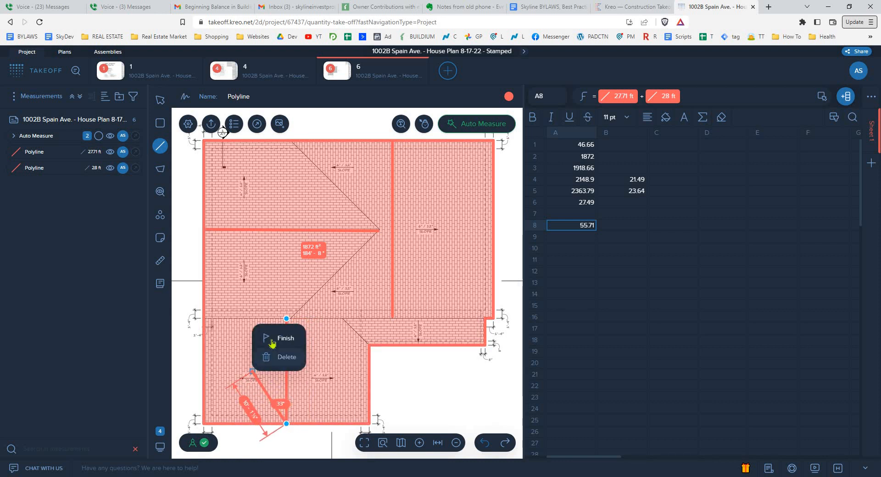
click(275, 338)
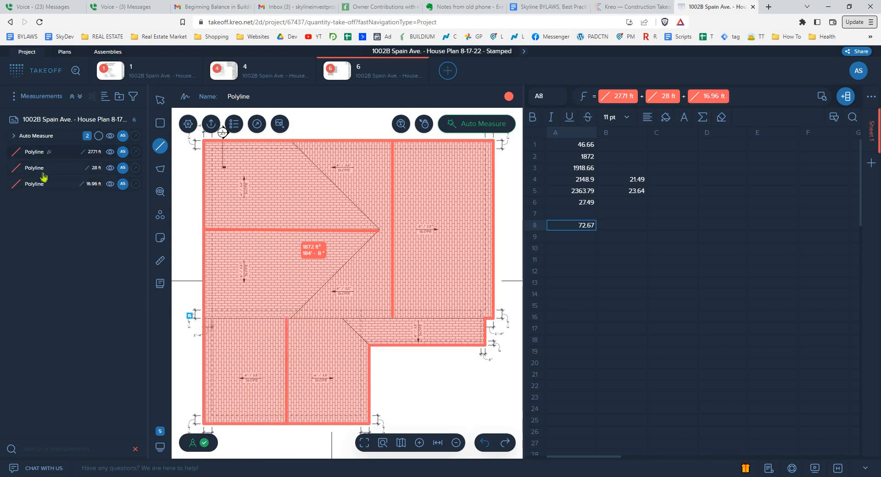
- Sum the ridge lengths in cell A10 by picking the 27.71 ft, 28 ft and 16.96 ft ridge dimensions on the plan with Auto Move to Cell
click(574, 250)
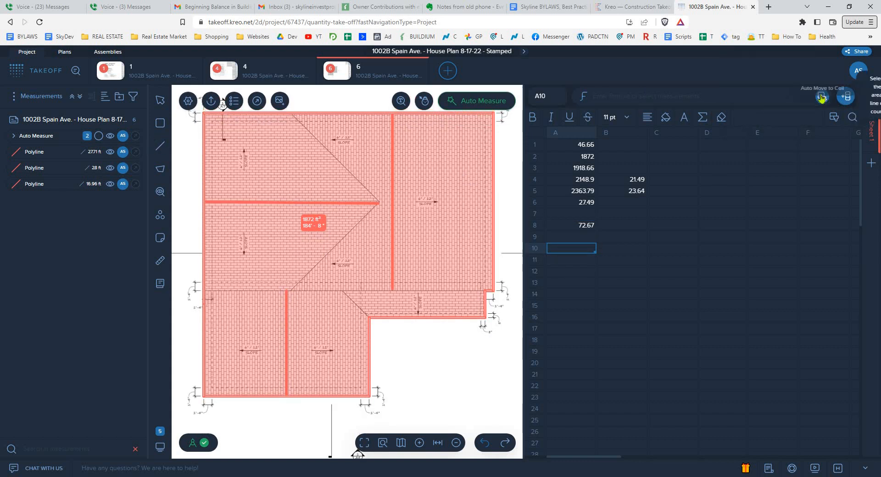
click(47, 168)
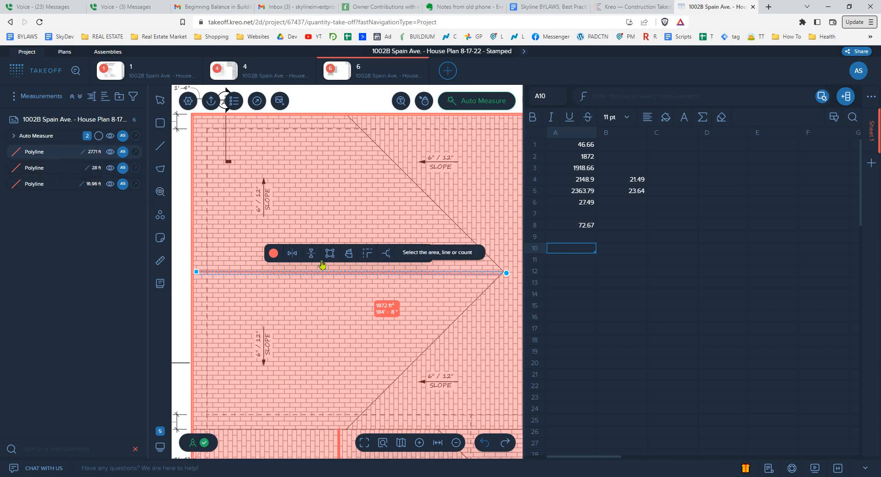
click(35, 138)
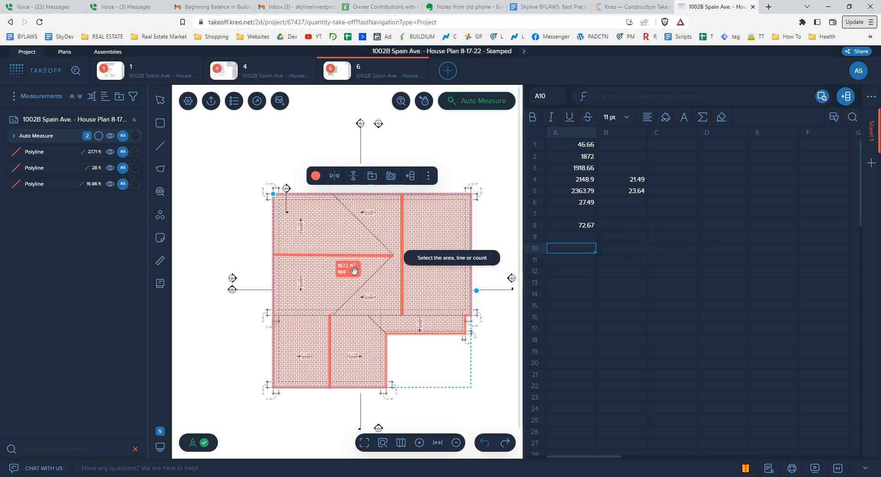
click(331, 234)
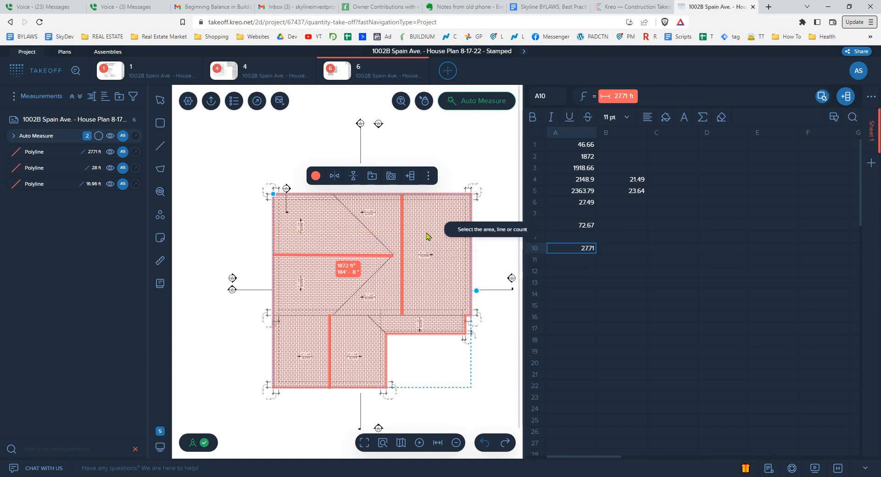
click(422, 256)
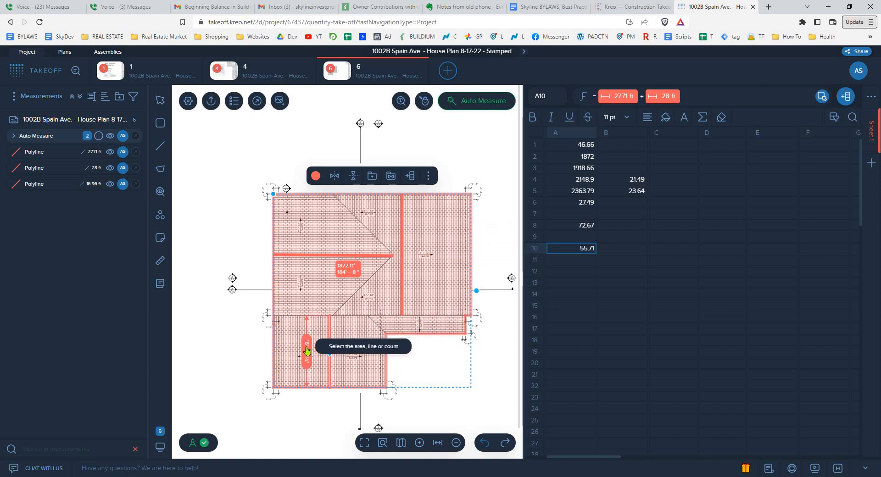
click(306, 350)
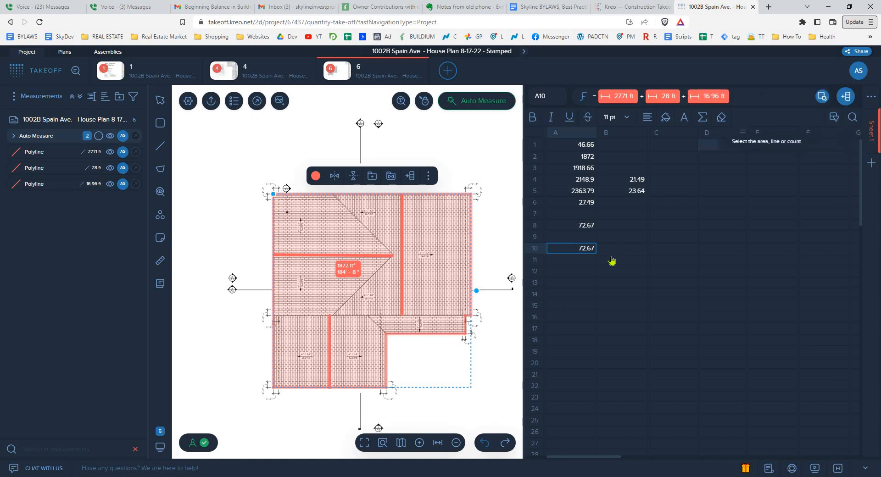
click(598, 271)
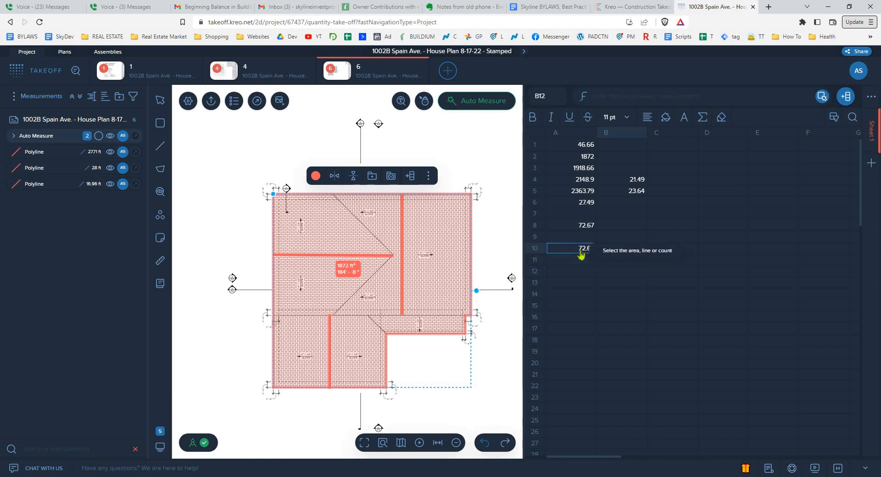
click(582, 250)
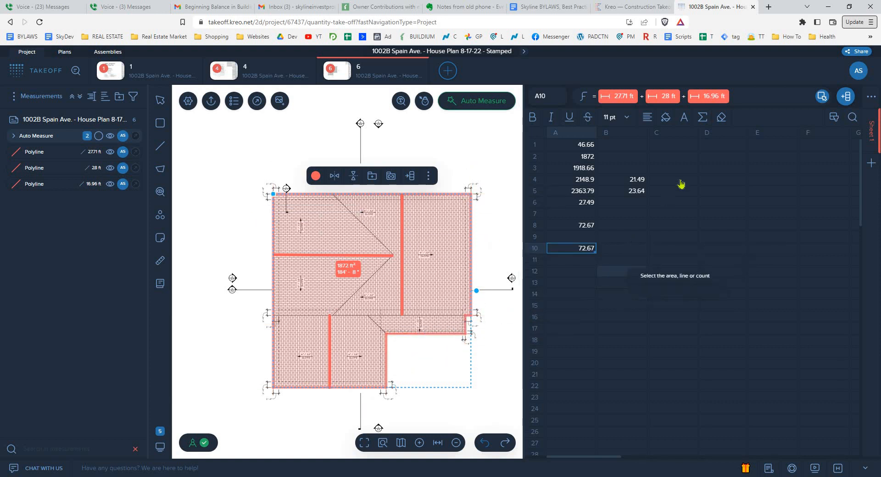
click(623, 214)
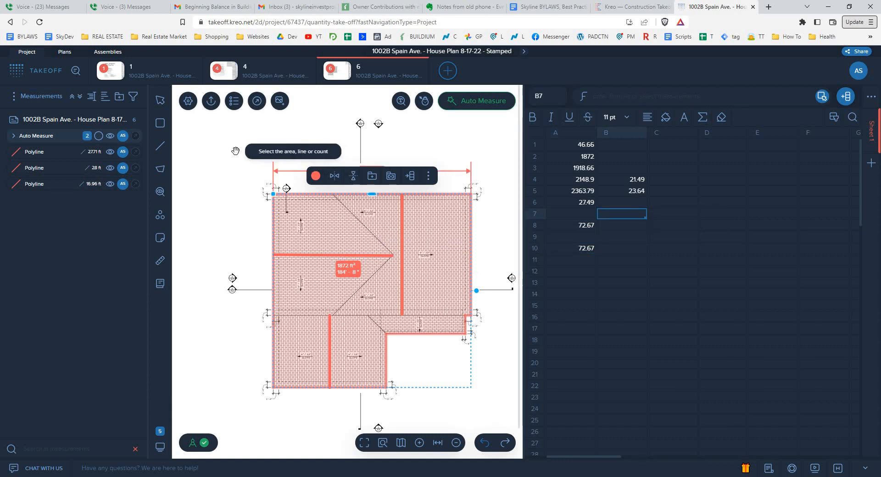